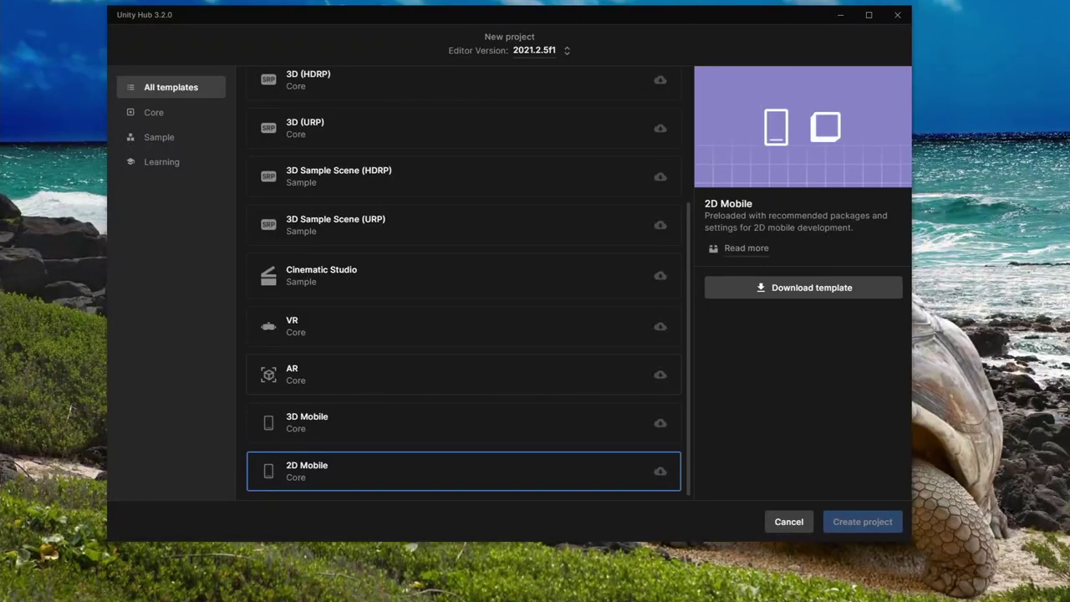
scroll(464, 179, up, 3)
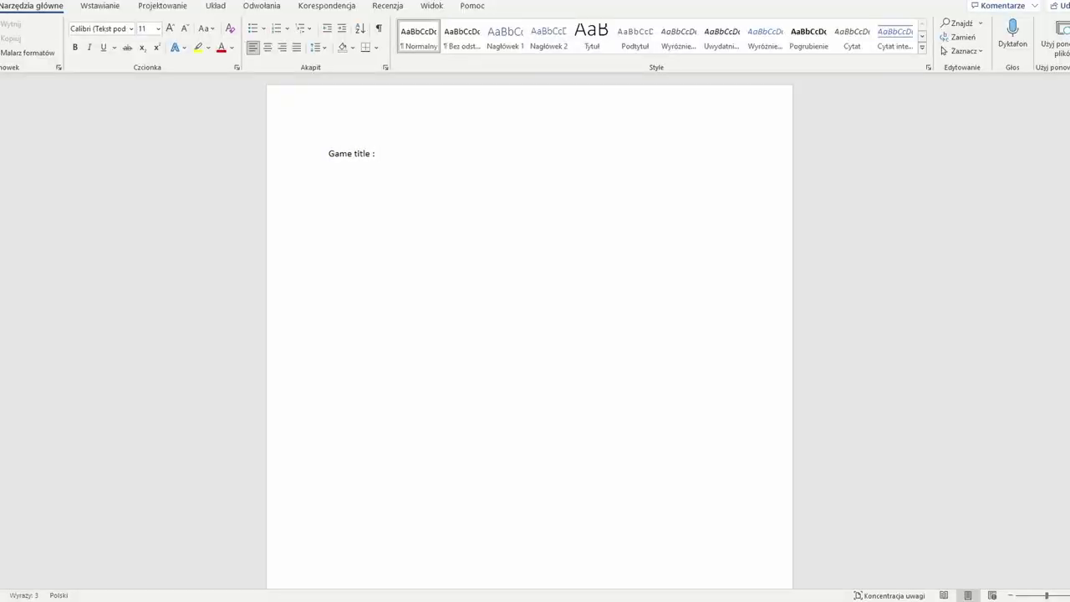
Step: Write the game idea in the Word document, ending with "then you can use them as weapons."
text(row up, then you can use them as weapons.)
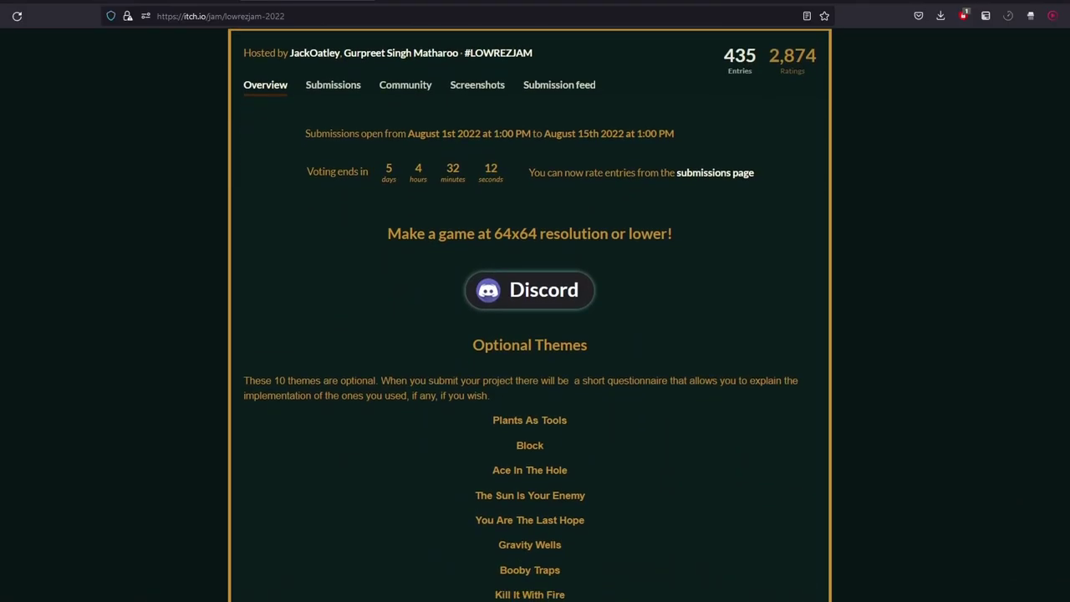
Step: Read through the optional themes on the LOWREZJAM 2022 page on itch.io in the browser
scroll(530, 314, down, 3)
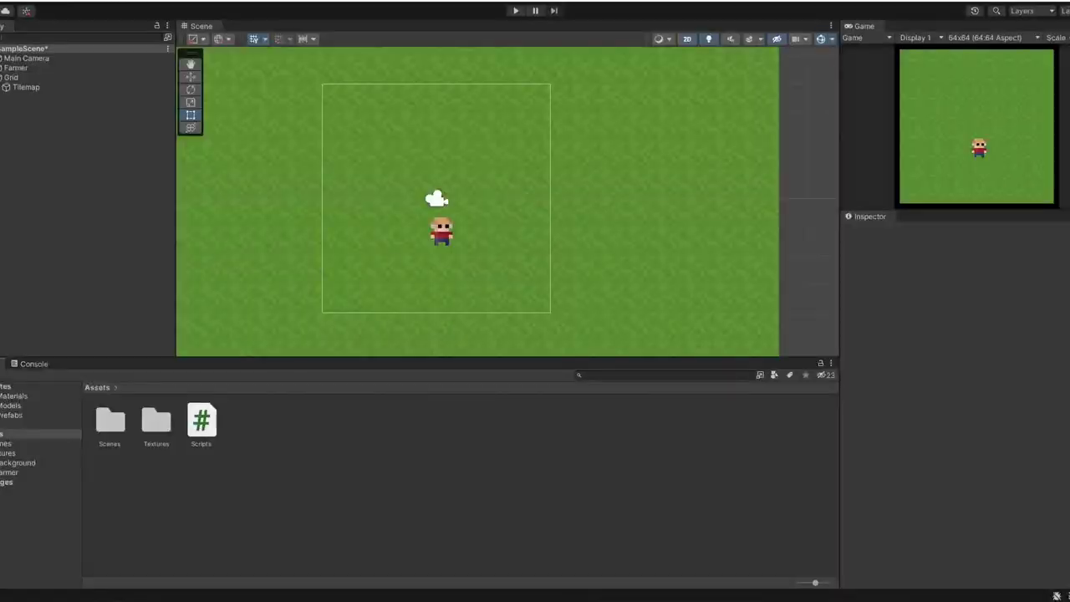
Step: In Unity, inspect the settings of the Grid, Tilemap and Main Camera objects in SampleScene
click(10, 77)
click(26, 87)
click(50, 117)
click(27, 59)
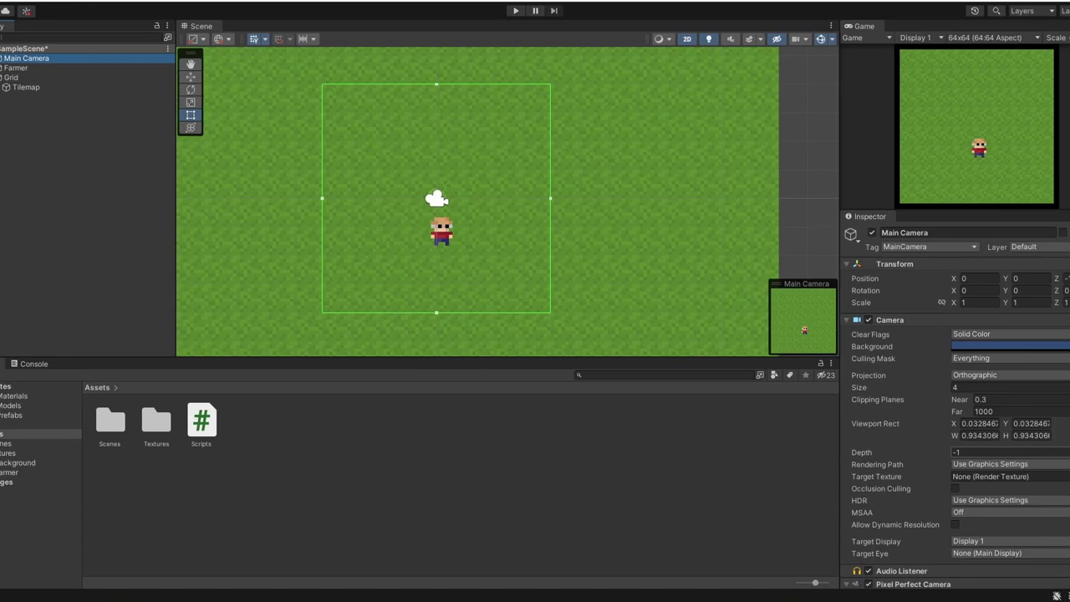
scroll(954, 434, down, 5)
scroll(954, 434, up, 5)
click(83, 184)
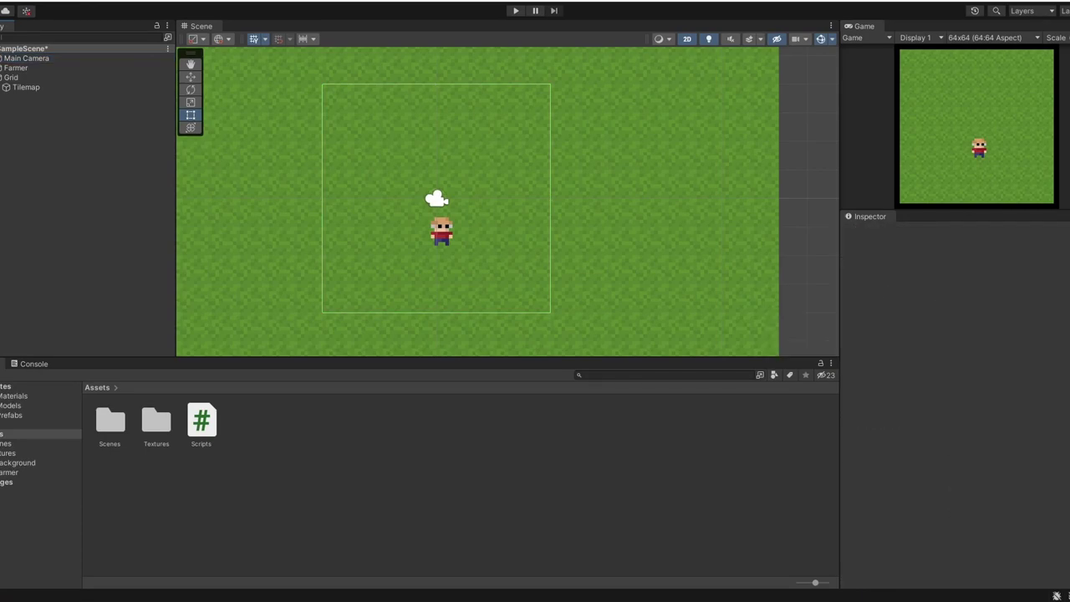
Step: Open the Scripts C# file from the Assets folder and call up its options
double_click(201, 420)
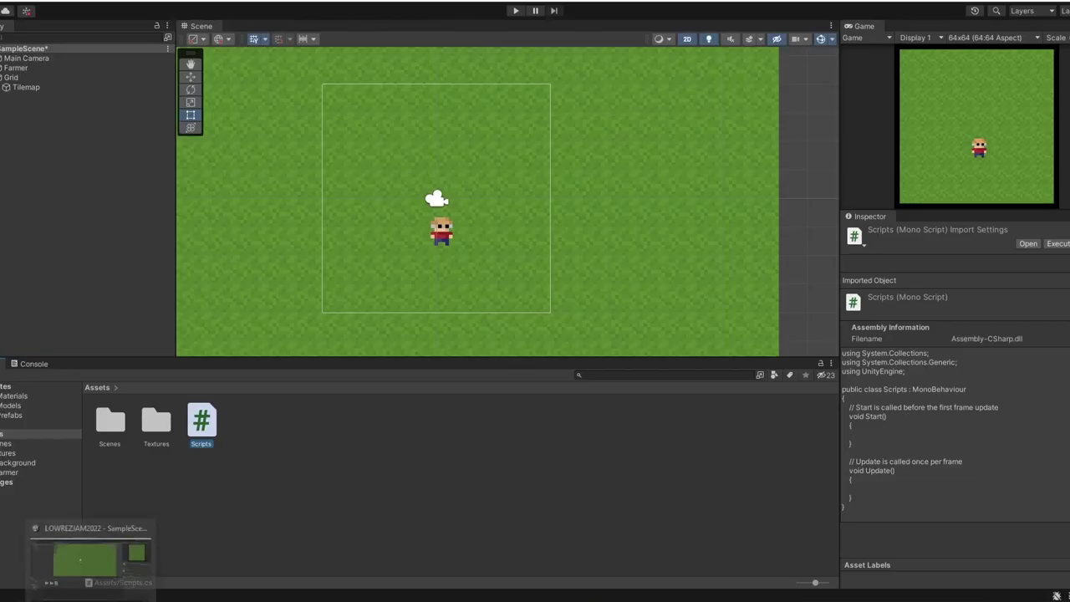
right_click(213, 422)
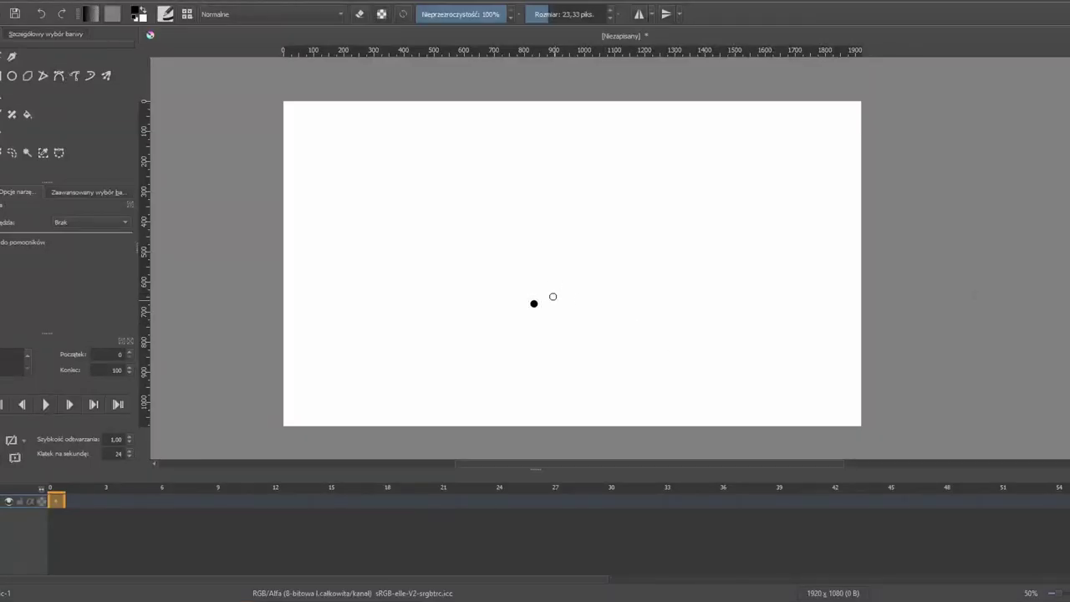
Step: In Krita, draw a black stick figure near the middle of the blank 1920 x 1080 canvas
drag(534, 303, 570, 302)
drag(561, 277, 575, 249)
drag(543, 260, 583, 268)
Step: Draw two black slimes with faces, one to the figure's right and one to its lower left
mouse_move(786, 307)
mouse_down()
mouse_move(756, 308)
mouse_move(786, 302)
mouse_up()
drag(774, 293, 785, 294)
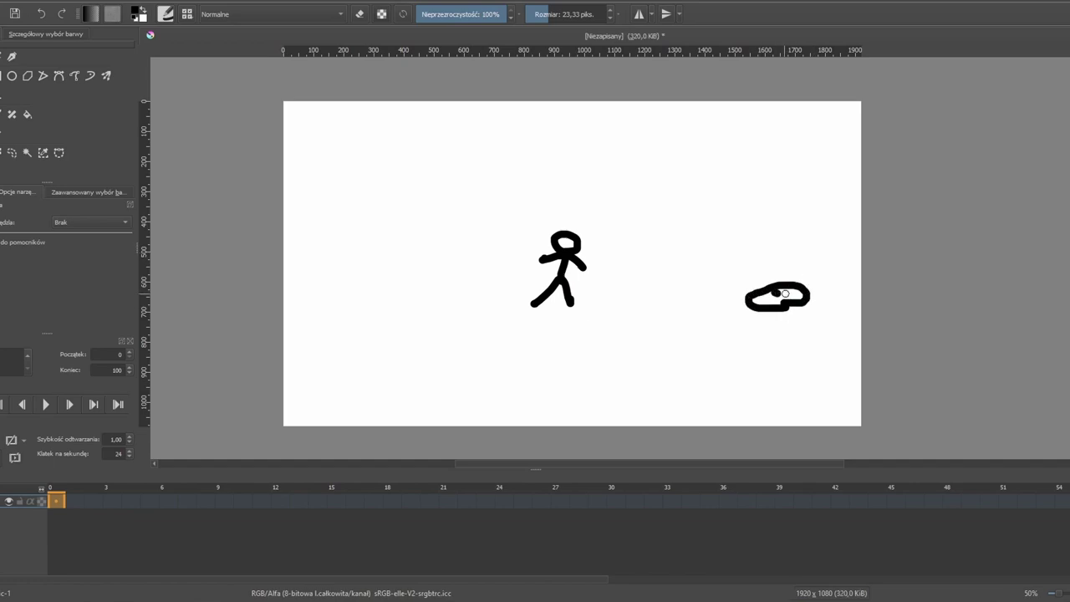
mouse_move(425, 358)
mouse_down()
mouse_move(430, 382)
mouse_move(422, 362)
mouse_up()
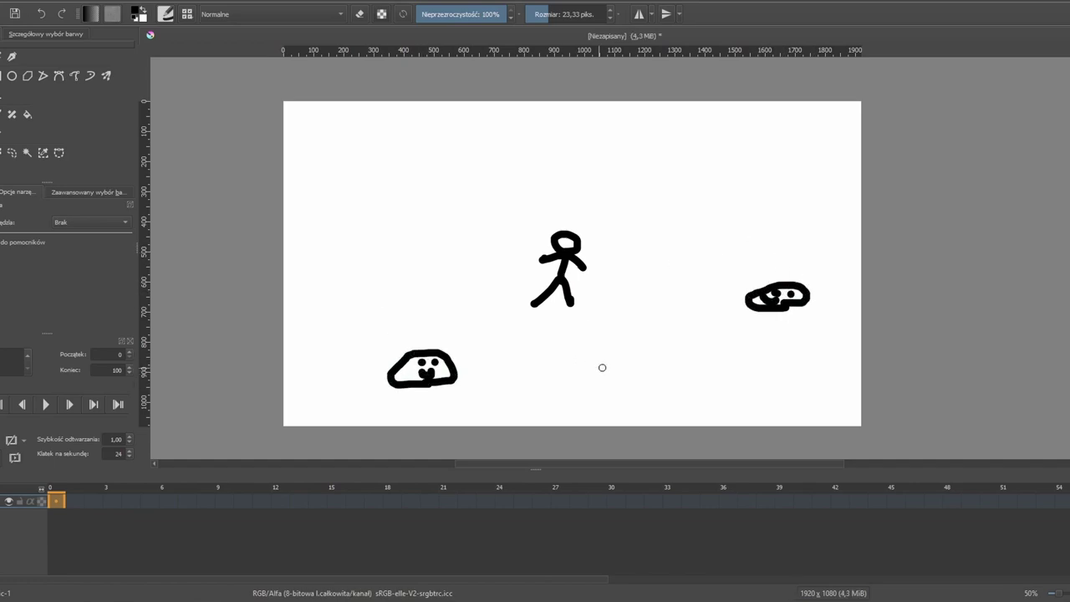
Step: Choose dark red as the brush colour and cross out the slime to the figure's right
right_click(625, 234)
click(590, 227)
click(613, 243)
click(754, 201)
drag(794, 280, 743, 315)
drag(753, 281, 783, 311)
Step: Choose brown as the brush colour and paint a small filled seed below the crossed-out slime
right_click(738, 264)
click(705, 246)
click(736, 274)
right_click(734, 336)
drag(729, 347, 740, 342)
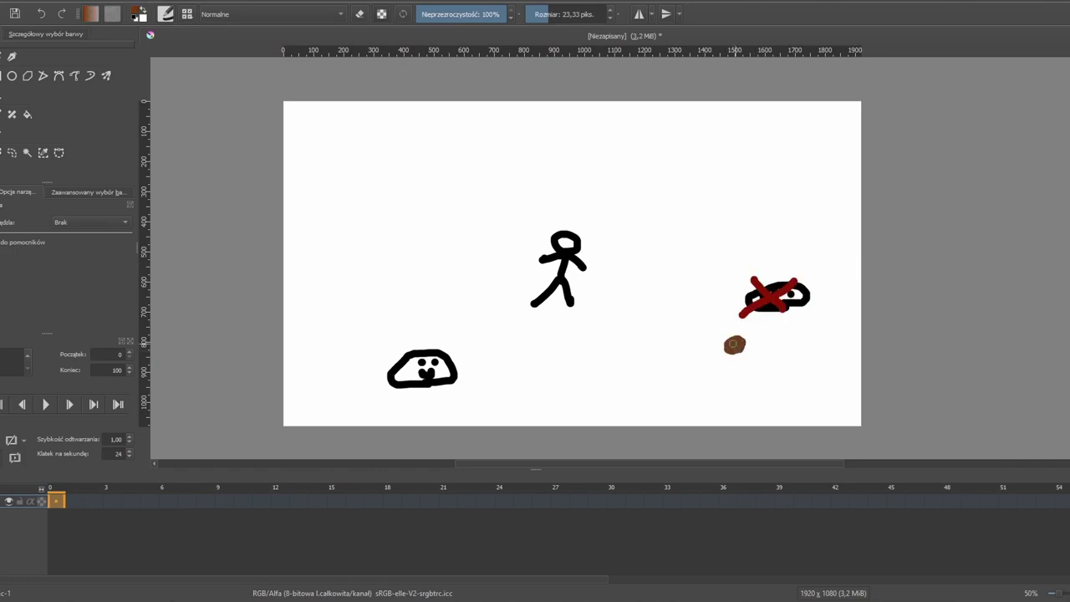
Step: Choose light blue as the brush colour and dot water droplets above the crossed-out slime
right_click(724, 301)
click(759, 308)
click(732, 306)
right_click(733, 257)
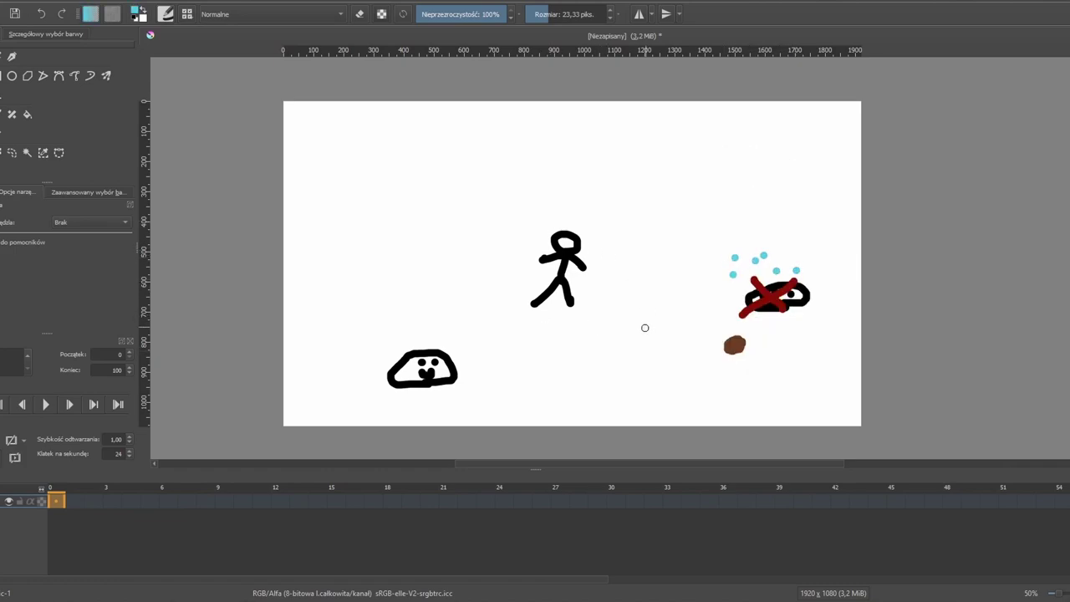
Step: Outline a brown flowerpot between the figure and the seed, and draw a curved black arrow from the seed to the pot
drag(615, 309, 652, 307)
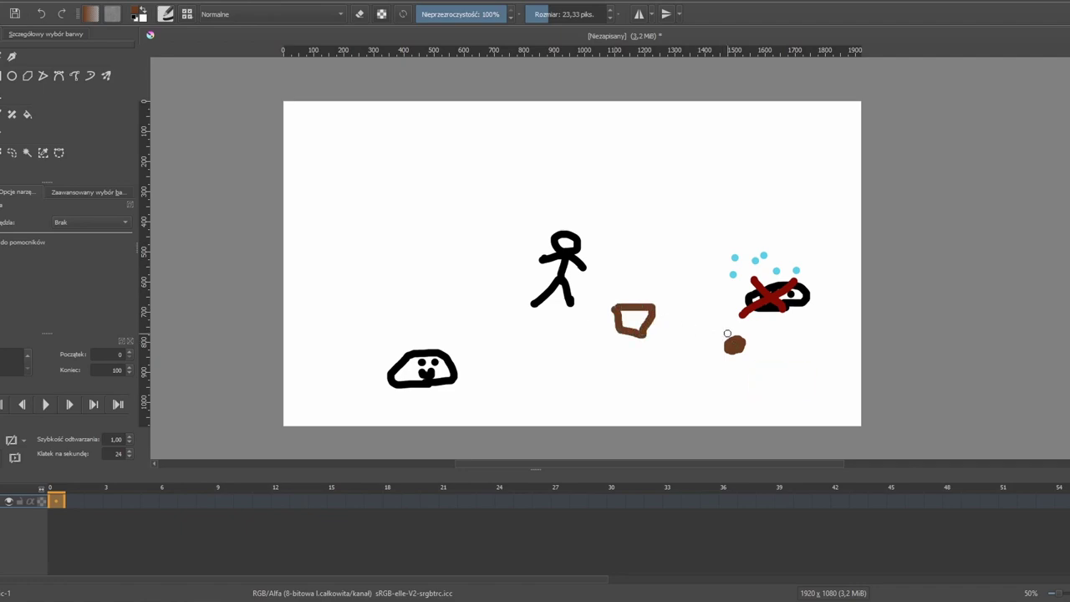
key(d)
drag(720, 331, 642, 292)
key(ctrl+z)
drag(726, 325, 649, 290)
Step: Choose green as the brush colour and draw a forked sprout growing out of the flowerpot
right_click(615, 298)
mouse_move(658, 270)
mouse_down()
mouse_move(660, 300)
mouse_move(634, 301)
mouse_up()
click(633, 265)
click(613, 285)
right_click(642, 312)
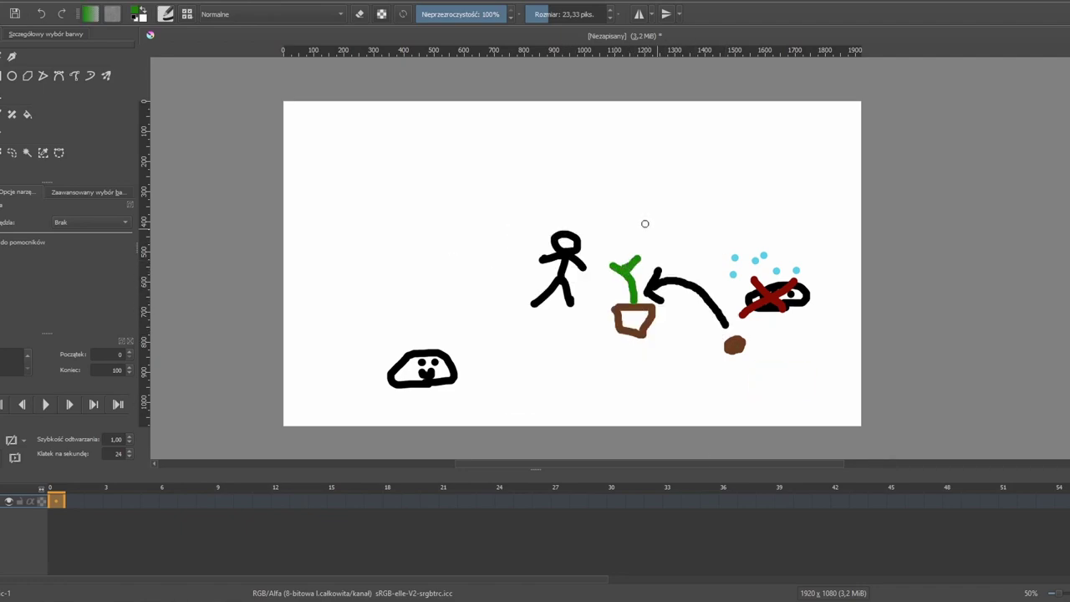
Step: Draw a second black arrow leading from the water droplets towards the sprout
ctrl+click(716, 306)
drag(721, 260, 672, 272)
drag(673, 266, 702, 275)
Step: Sample the droplets' light blue and dot water drops around the sprout
ctrl+click(734, 257)
click(654, 254)
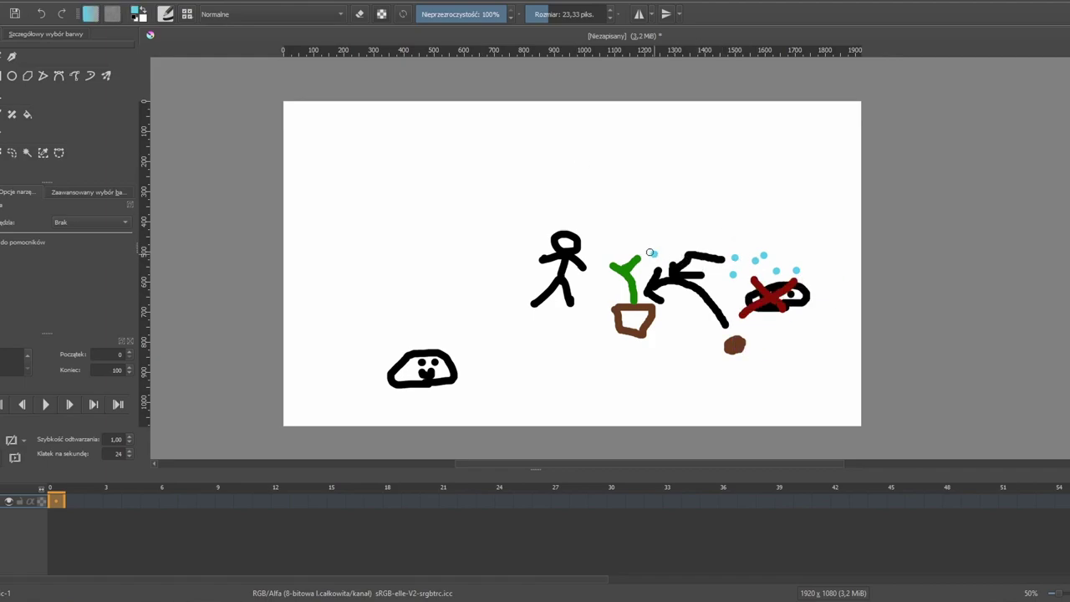
click(652, 242)
click(644, 262)
Step: Thicken the plant's green leaves, paint an orange carrot top in the pot, and draw a black arrow towards the figure
ctrl+click(632, 286)
mouse_move(625, 268)
mouse_down()
mouse_move(618, 256)
mouse_move(648, 247)
mouse_move(605, 291)
mouse_up()
right_click(627, 288)
click(592, 271)
right_click(652, 310)
Step: Draw an orange carrot with a green top in the stick figure's raised hand, using the potted plant's colours
ctrl+click(629, 266)
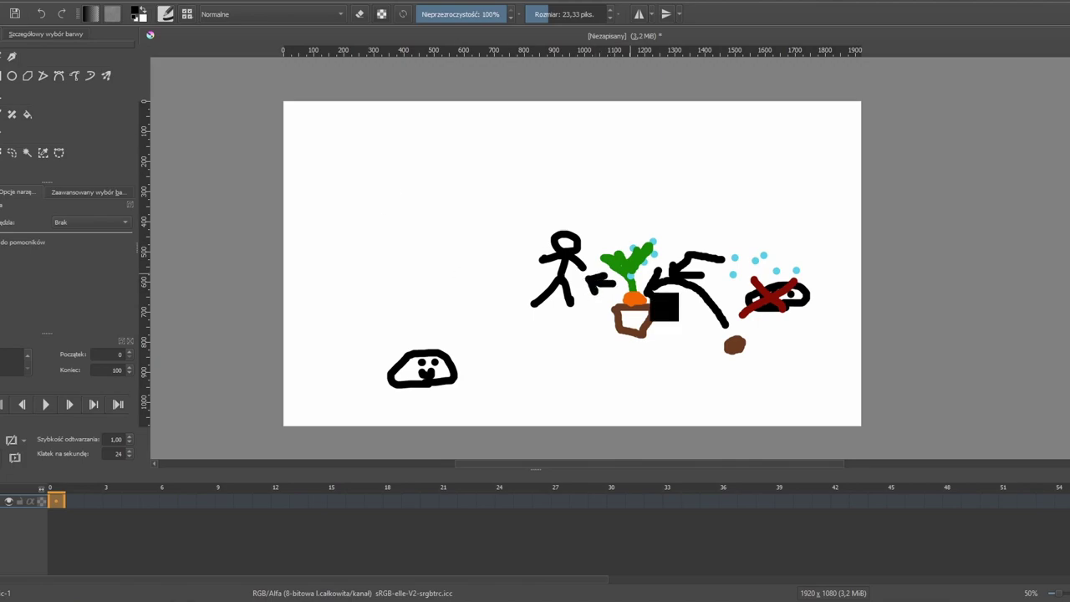
mouse_move(538, 255)
mouse_down()
mouse_move(544, 275)
mouse_move(552, 271)
mouse_up()
ctrl+click(635, 297)
drag(513, 222, 537, 252)
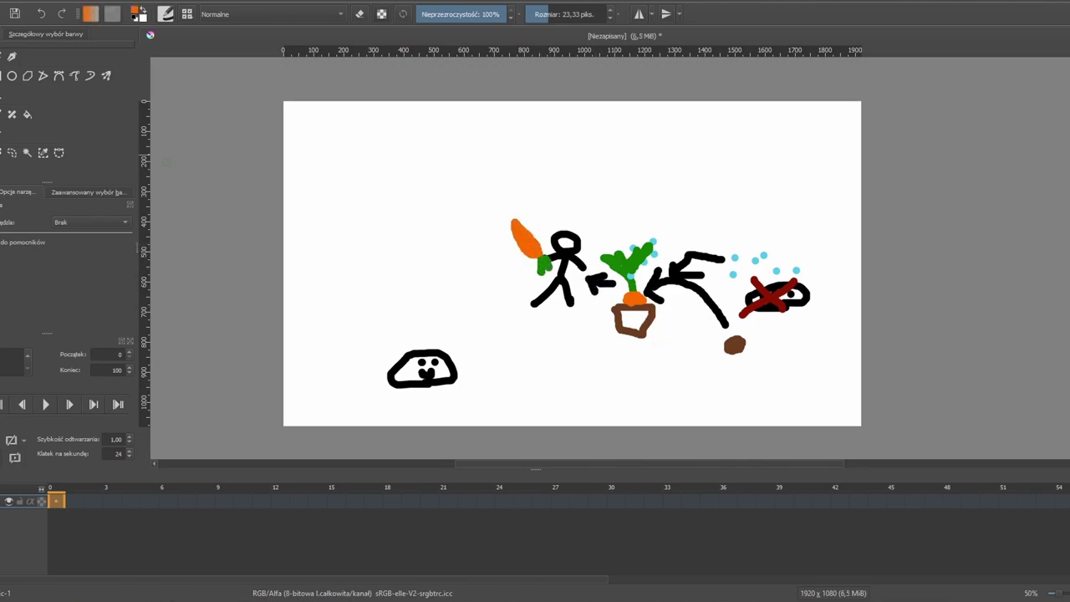
key(m)
key(m)
key(ctrl+t)
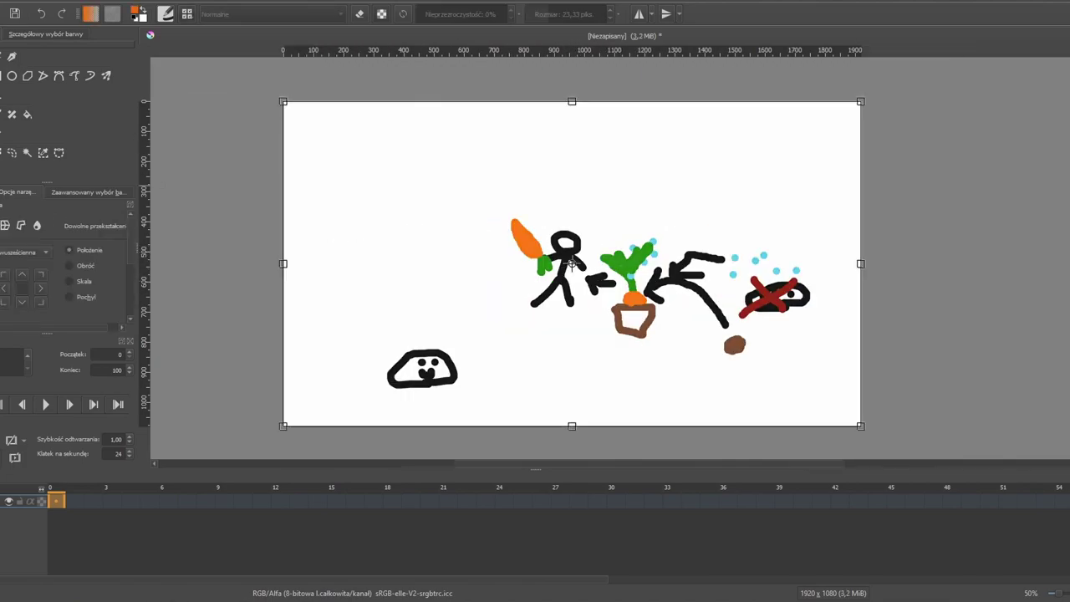
Step: Select the stick figure with its carrot, move it onto the lower-left slime, and clear the selection
key(ctrl+r)
drag(582, 315, 489, 206)
key(ctrl+t)
mouse_move(535, 260)
mouse_down()
mouse_move(466, 374)
mouse_move(416, 385)
mouse_up()
key(Return)
key(ctrl+r)
key(ctrl+shift+a)
Step: Sample a colour at the lower-left slime and paint a short brush stroke over it
key(b)
ctrl+click(407, 383)
drag(412, 367, 407, 371)
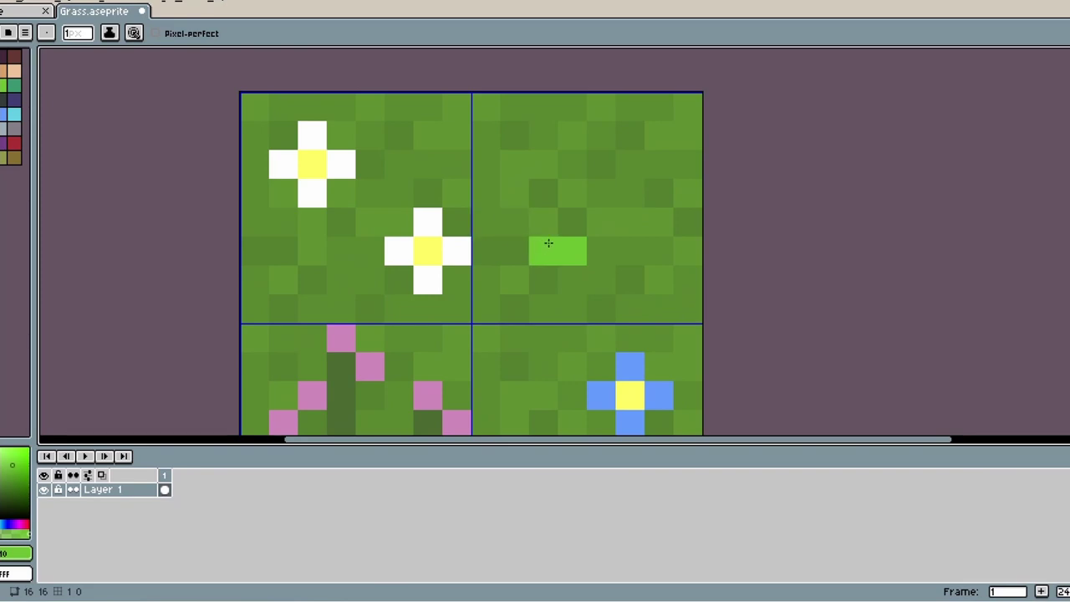
Step: In Aseprite, sample the bright green and paint a pixel with it on the flowerless tile of Grass.aseprite
alt+click(548, 243)
click(572, 251)
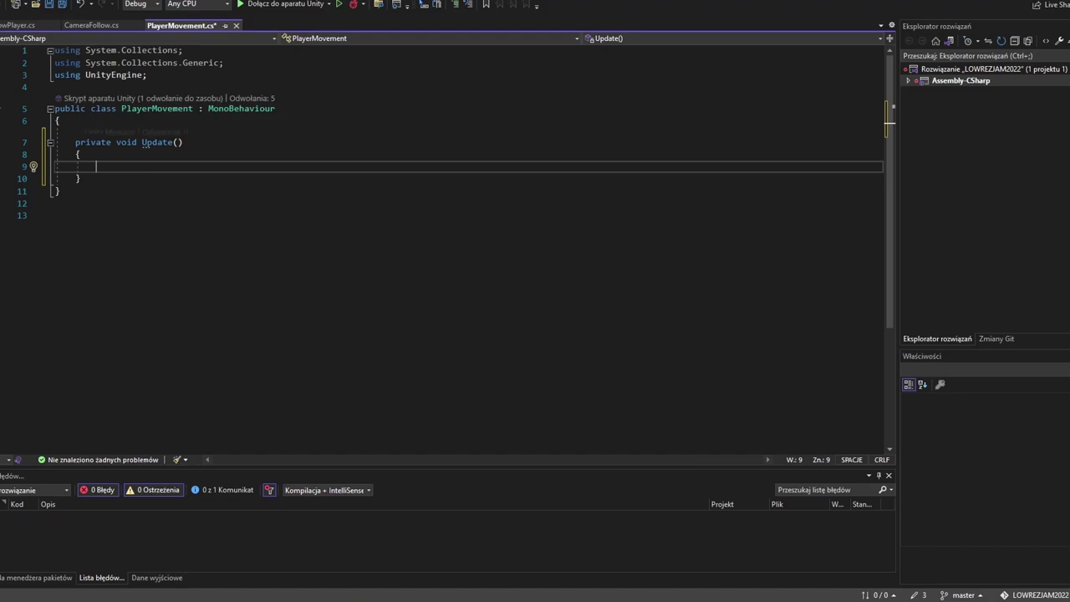
Step: In Visual Studio, enter MOVEPLAYER:) in the body of the Update method of PlayerMovement.cs
text(MOVEPLAYER:))
click(55, 203)
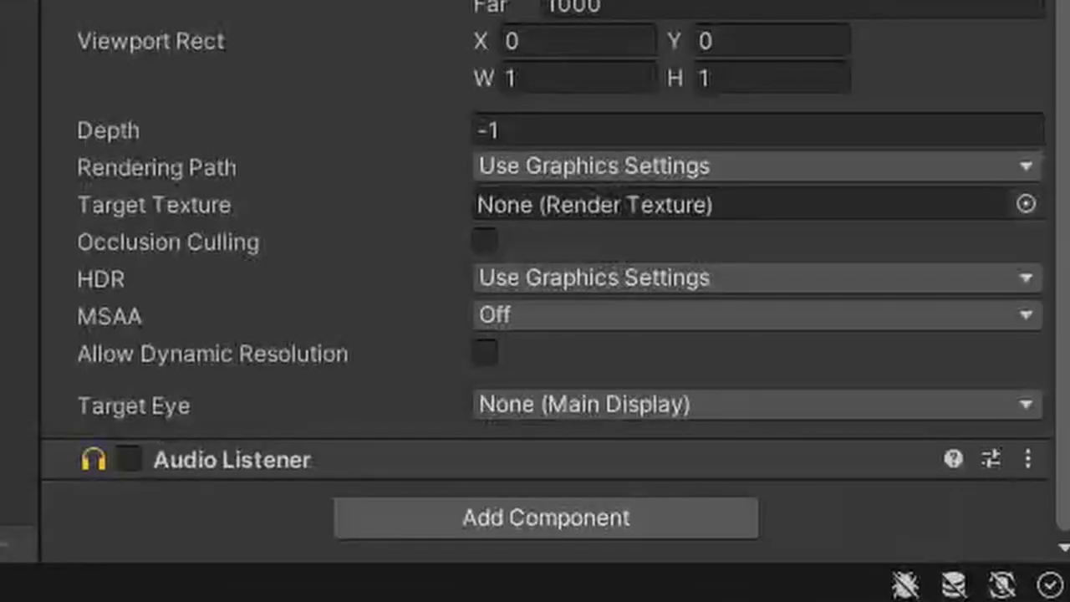
Step: In Unity, add a Pixel Perfect Camera component to the camera and go to its settings
click(546, 518)
text(pixel)
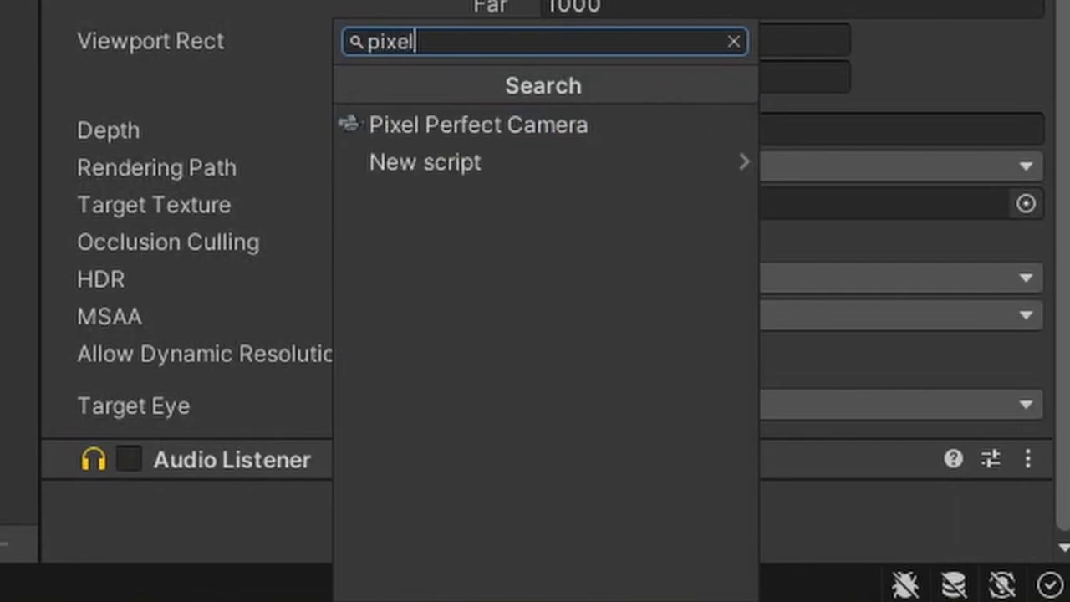
key(Down)
key(Return)
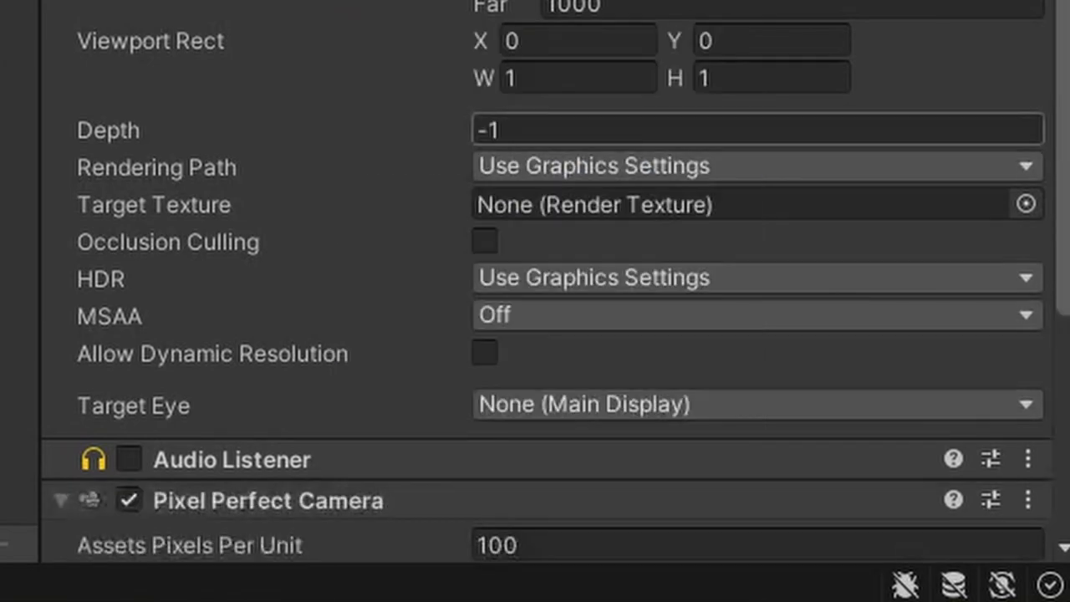
scroll(543, 335, down, 3)
click(669, 260)
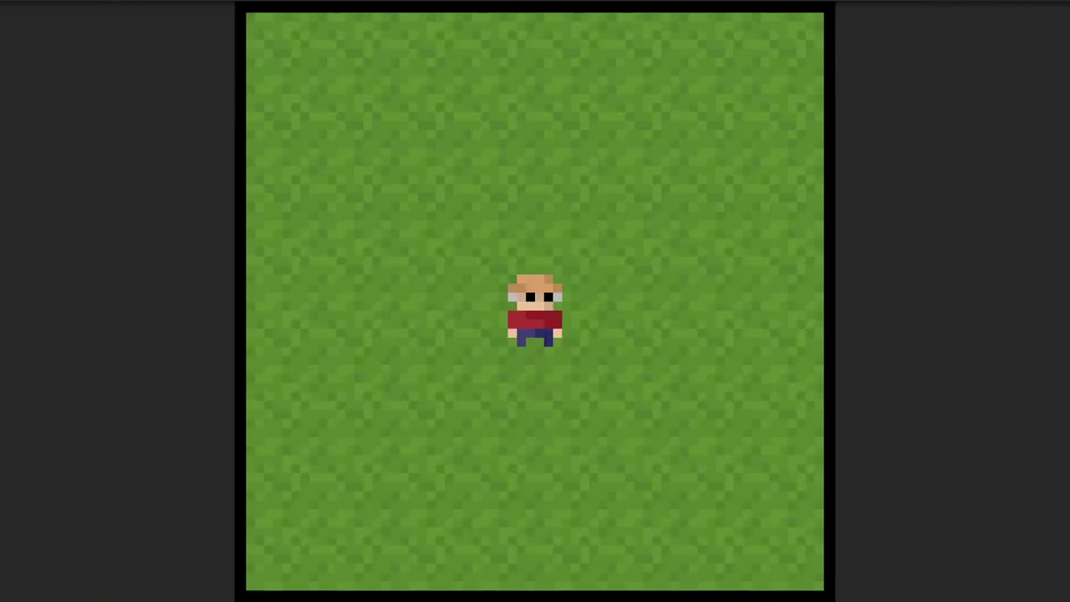
Step: Play-test the game by walking the farmer around the grass in several directions
key(w)
key(a)
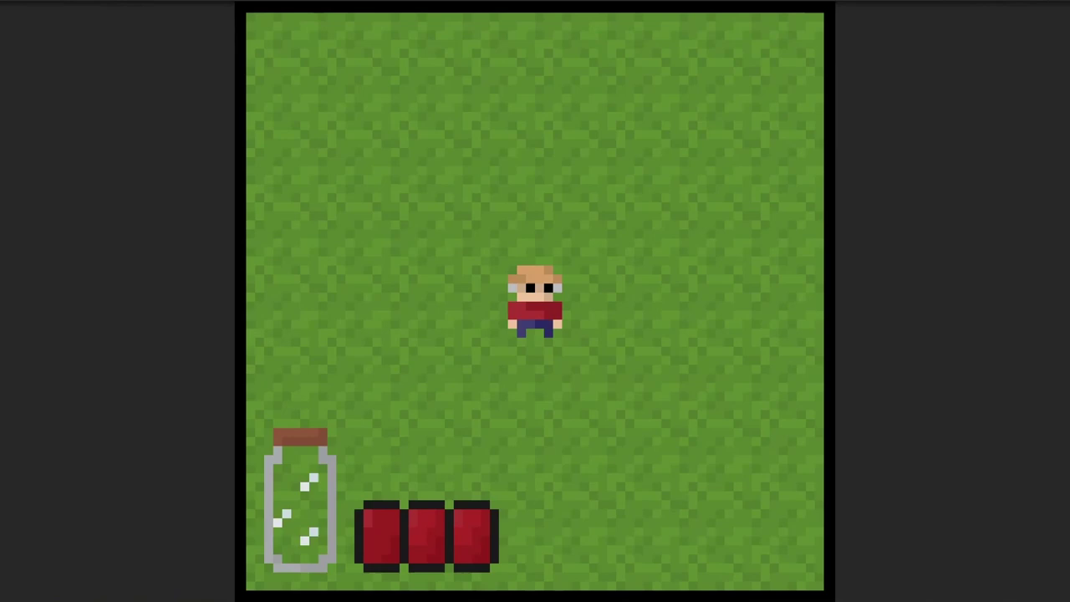
key(s)
key(a)
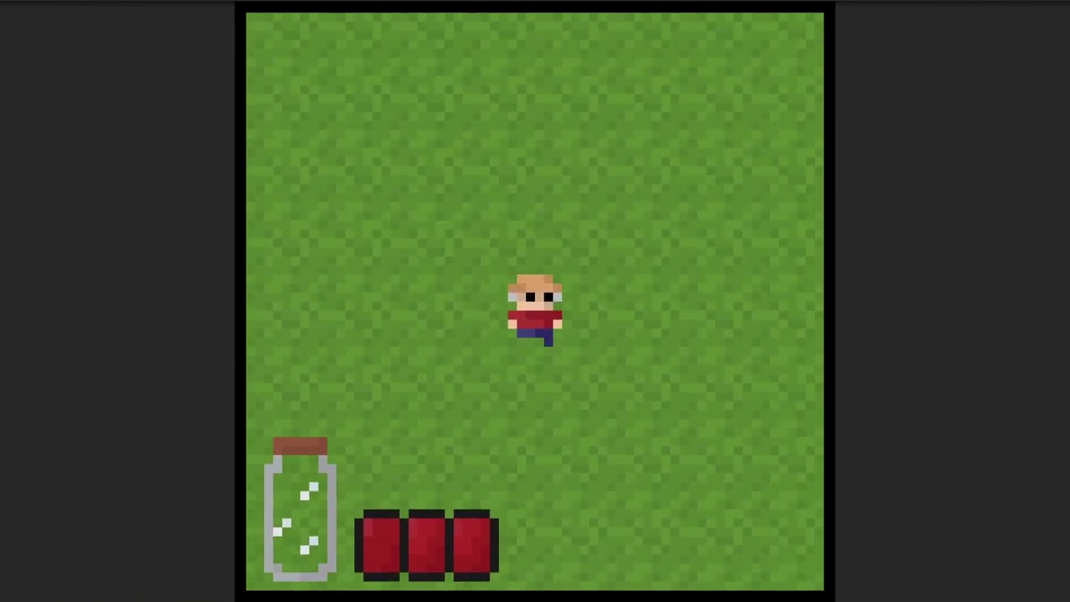
key(Up)
key(Right)
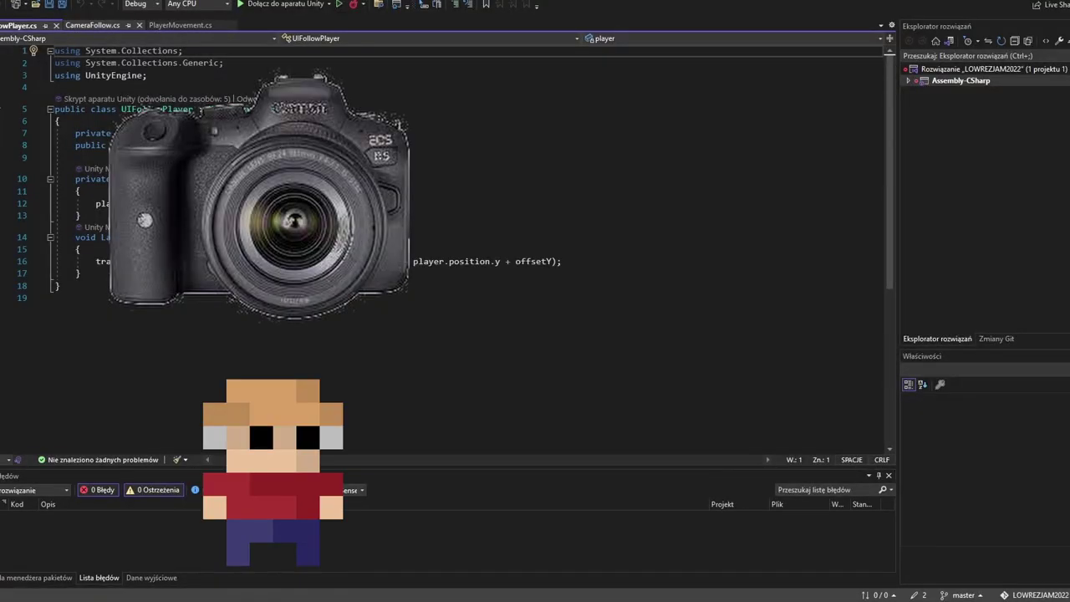
Step: In Visual Studio, review the CameraFollow.cs and UIFollowPlayer scripts
click(92, 25)
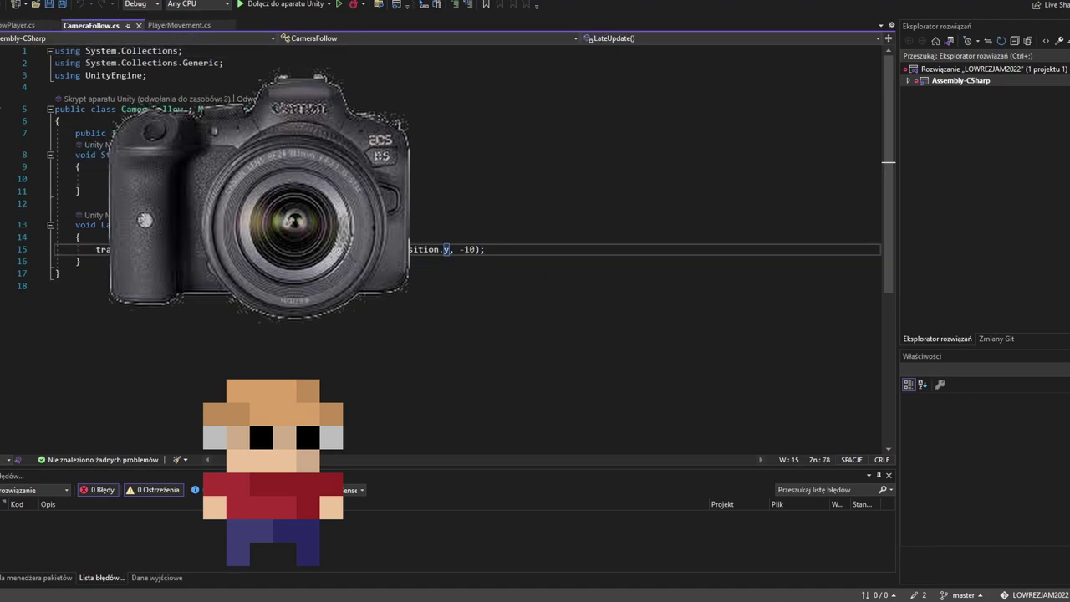
click(22, 25)
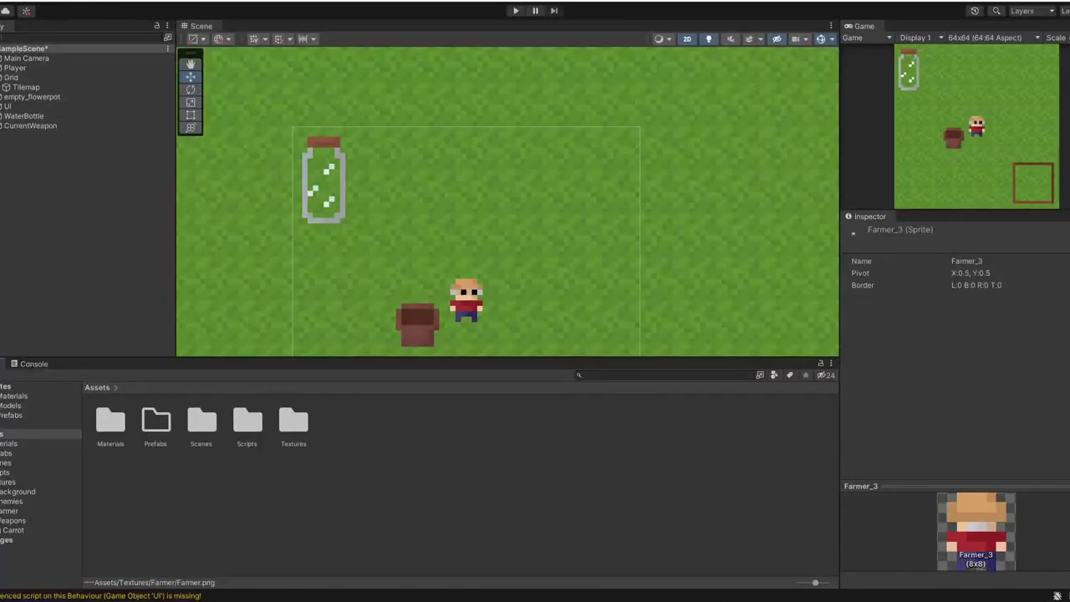
Step: In Unity, add the slime sprite from the Textures/Enemies folder to the scene as an object
double_click(293, 422)
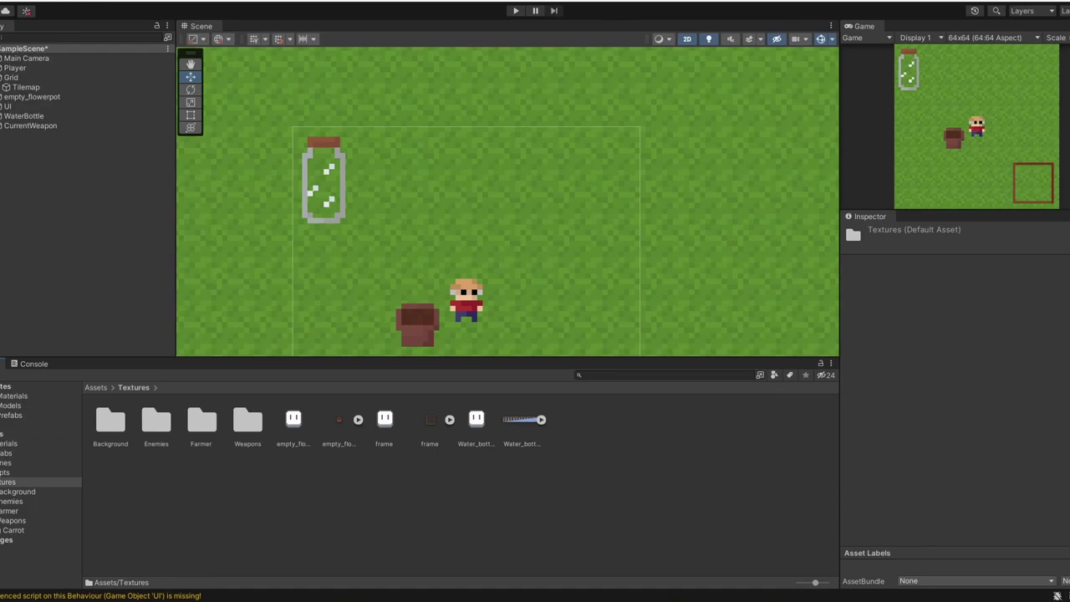
double_click(156, 421)
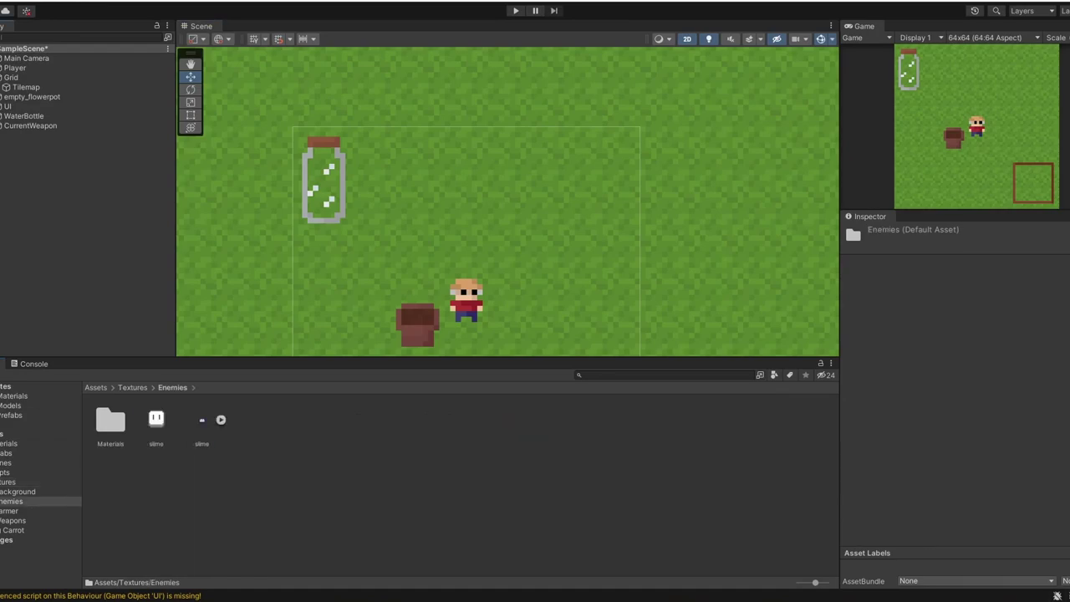
drag(202, 420, 67, 192)
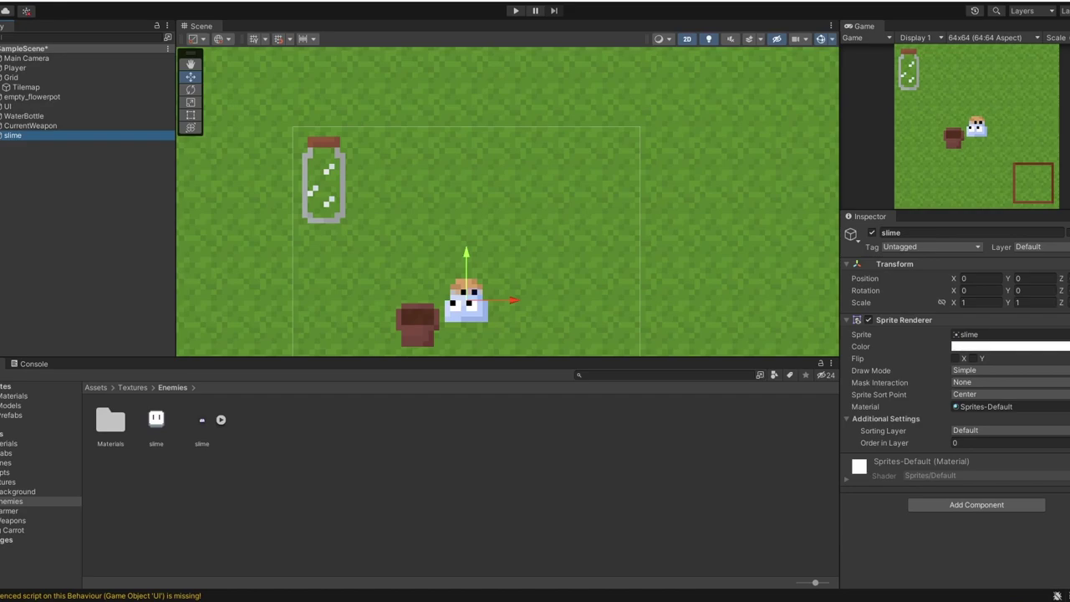
Step: Try moving the slime along the X axis away from the farmer, and undo the last changes
drag(510, 300, 592, 300)
key(ctrl+z)
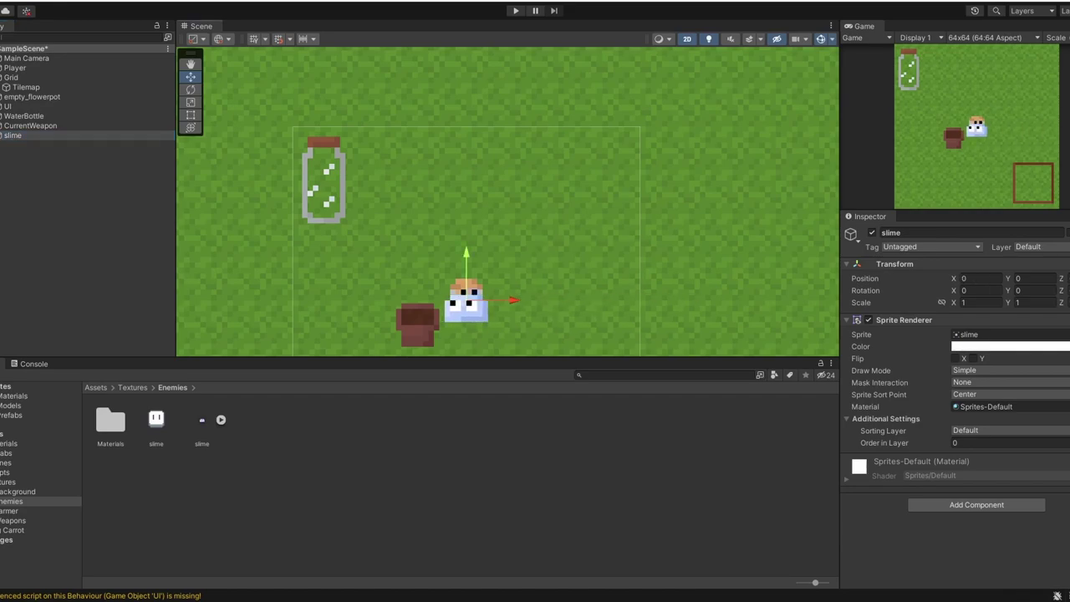
key(ctrl+z)
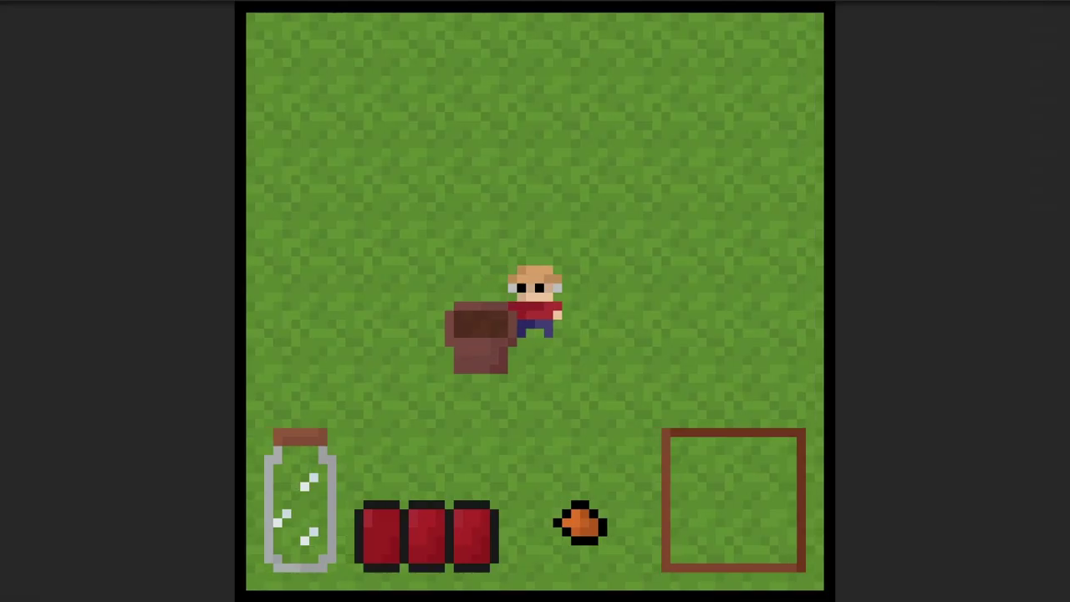
Step: Play-test planting by walking the farmer to the flowerpot and putting the orange seed in it
key(s)
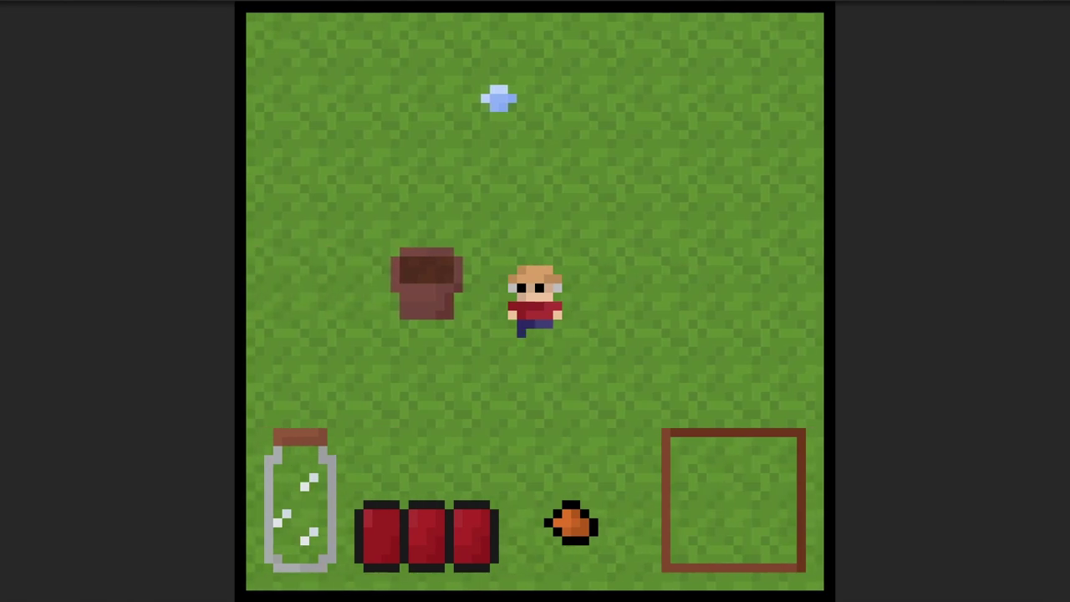
key(w)
key(e)
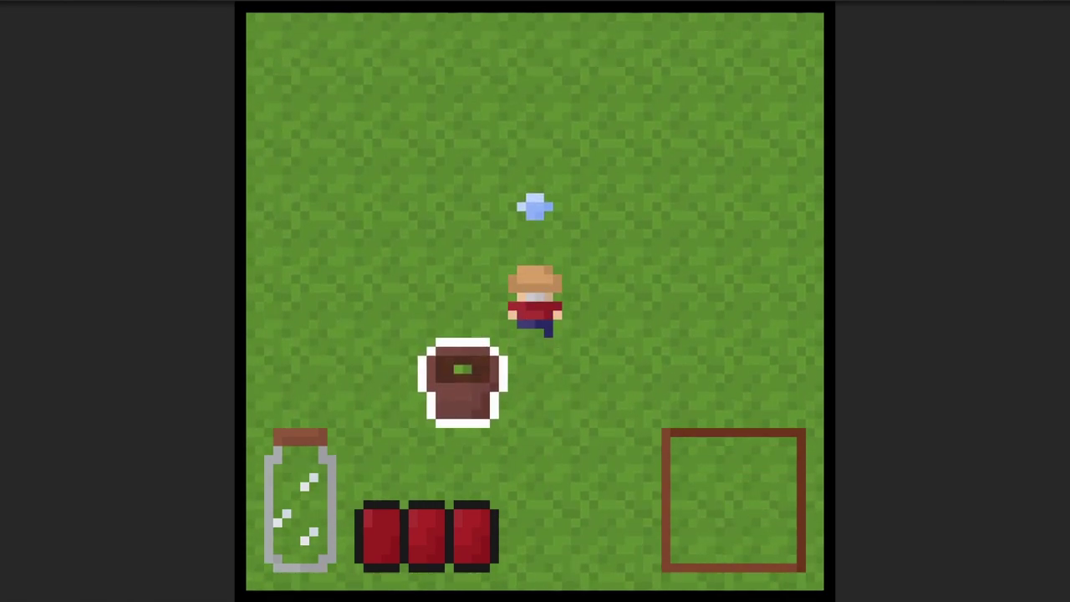
Step: Play-test watering by filling the bottle from the water drops and watering the sprout in the flowerpot
key(s)
key(e)
key(w)
key(s)
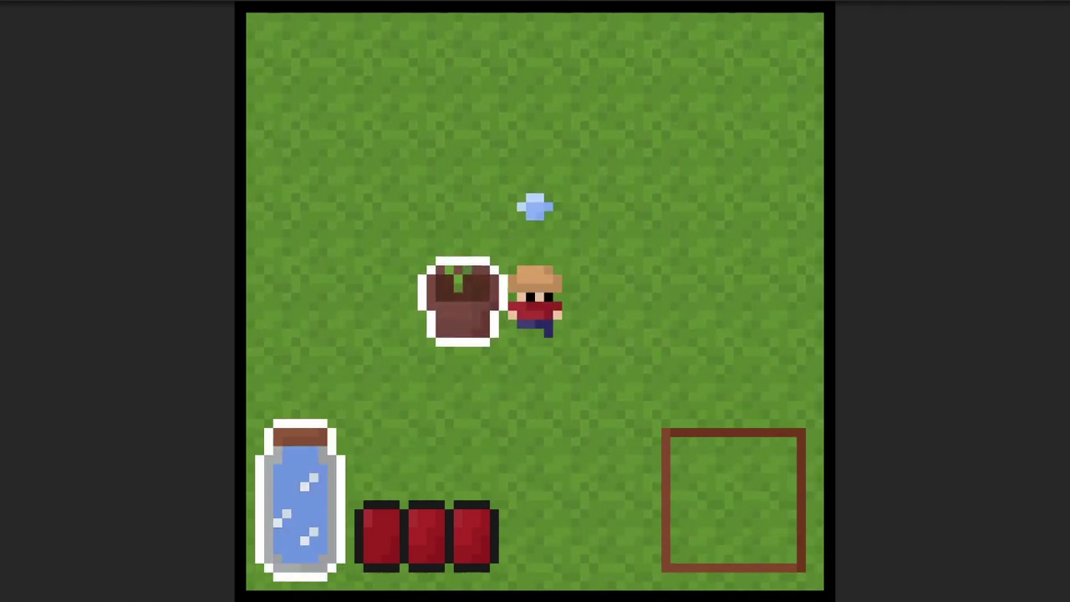
key(e)
key(w)
key(s)
key(e)
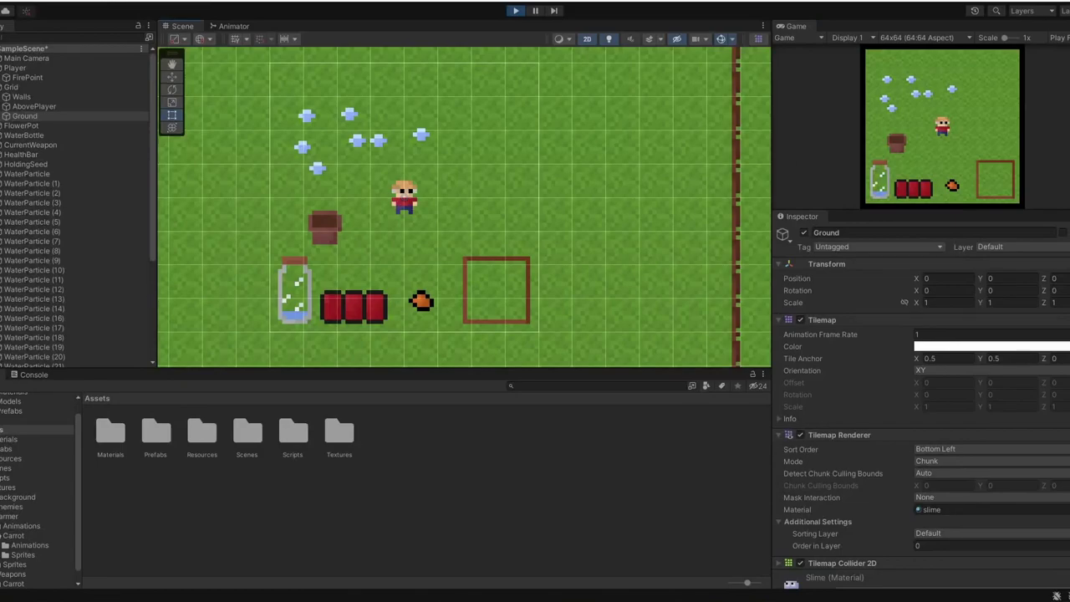
Step: Play-test the growing cycle by collecting water drops, planting the orange seed in the flowerpot and watering it
key(a)
key(w)
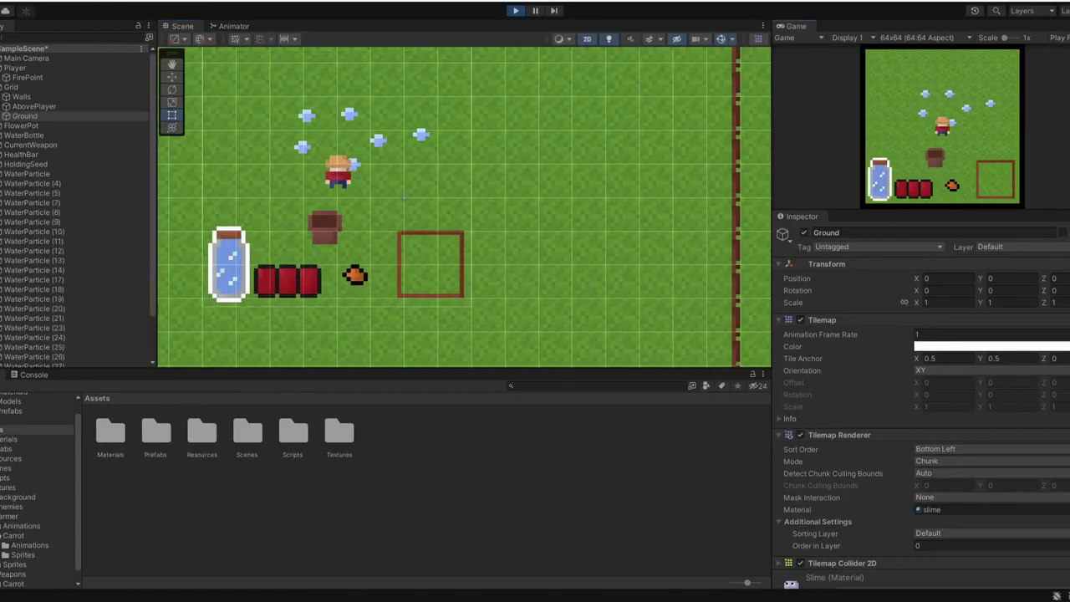
key(s)
key(e)
key(e)
key(w)
key(d)
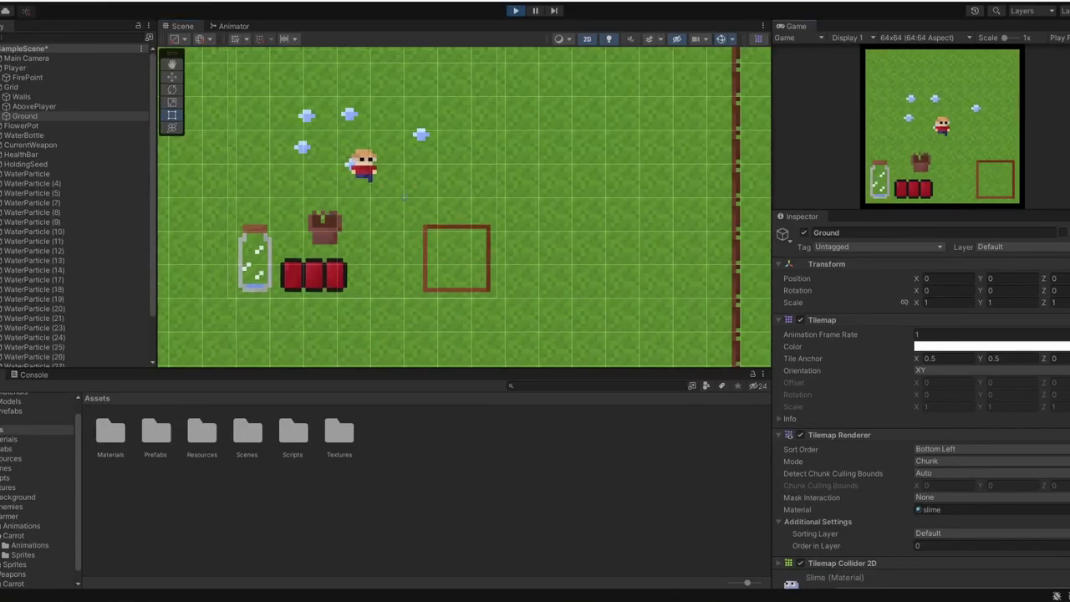
Step: Collect more water, water the plant until it is fully grown, and harvest the carrot from the flowerpot
key(a)
key(s)
key(e)
key(w)
key(a)
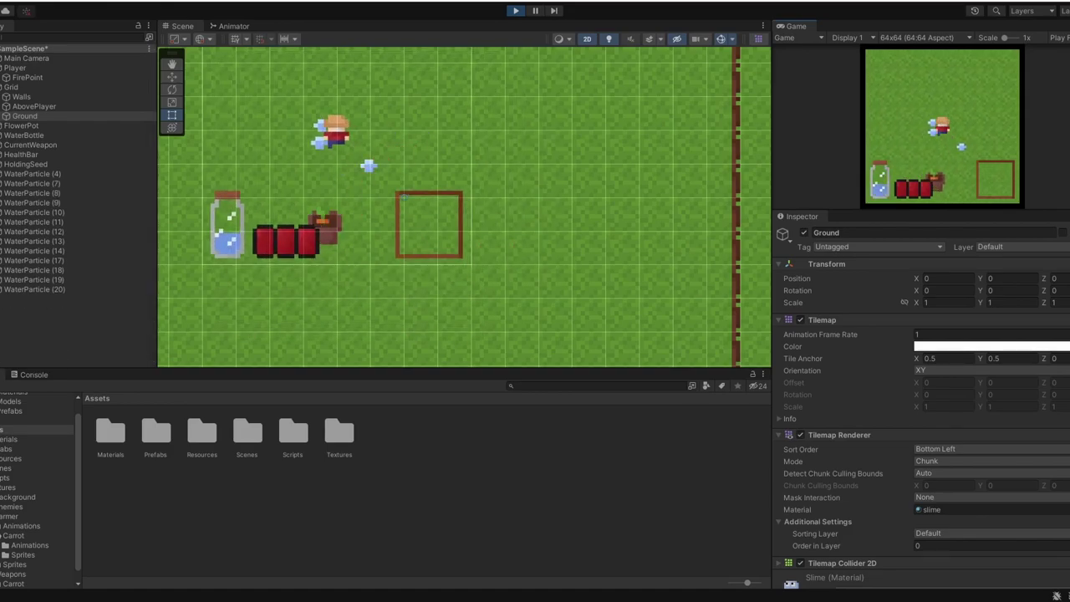
key(s)
key(d)
key(s)
key(d)
key(a)
key(e)
key(e)
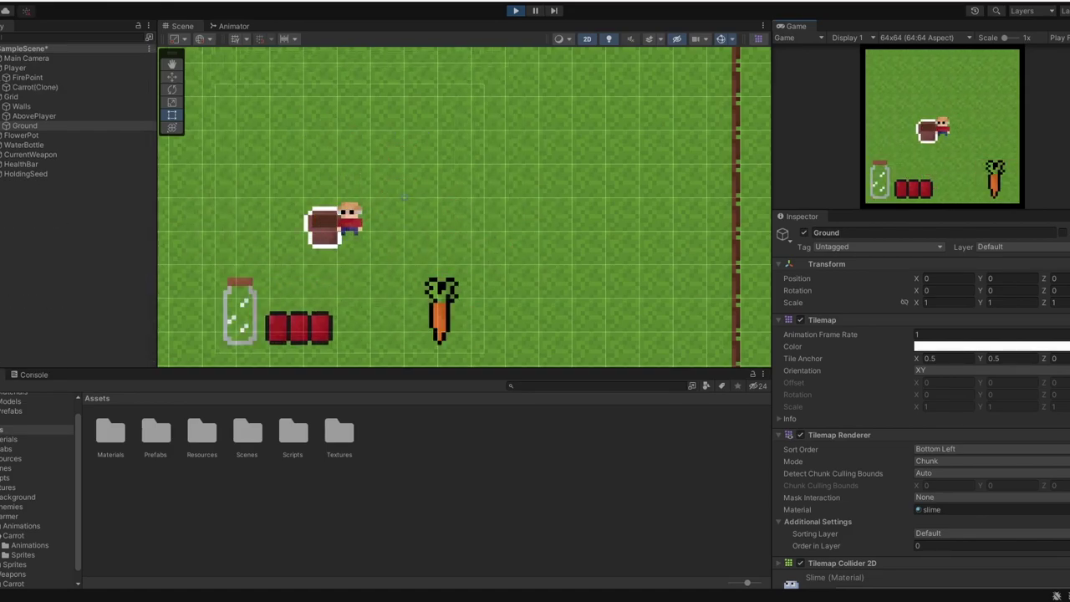
Step: Play-test the carrot weapon by attacking repeatedly while walking the farmer around the field
key(d)
key(space)
key(space)
key(w)
key(d)
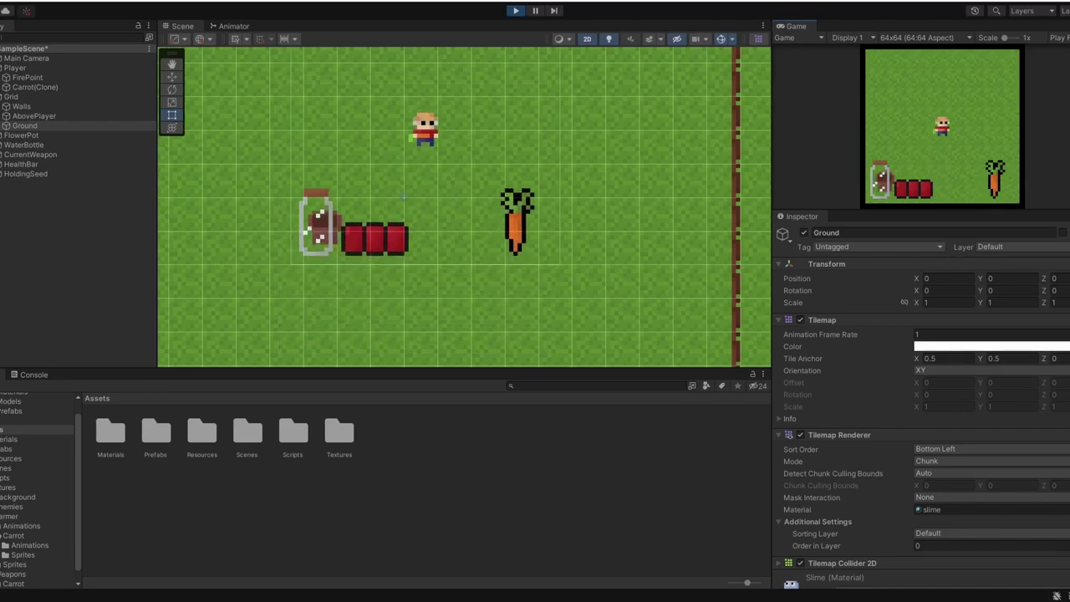
key(space)
key(a)
key(s)
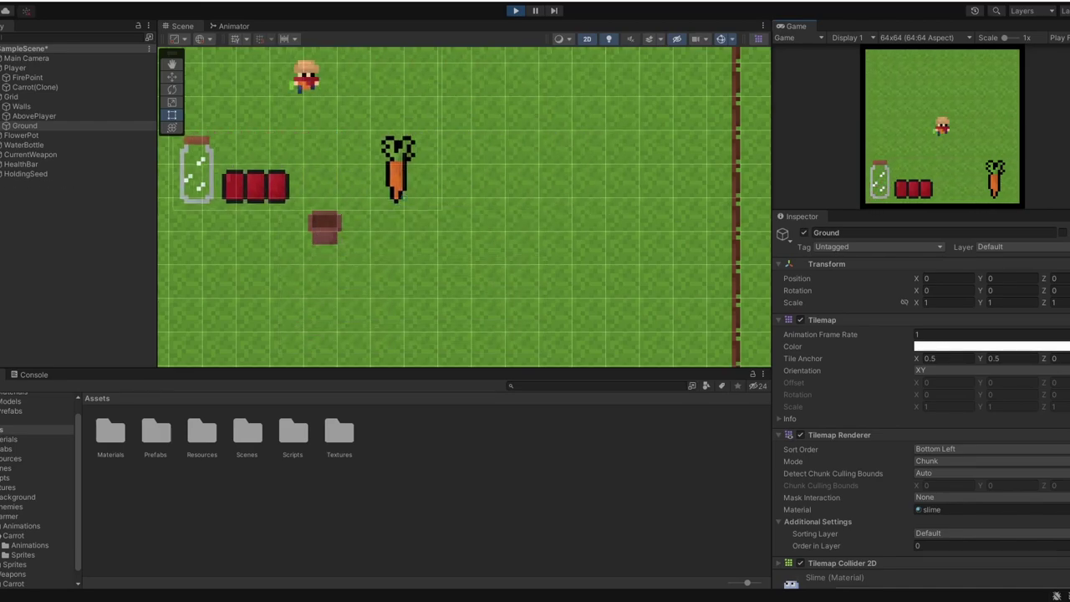
key(d)
key(space)
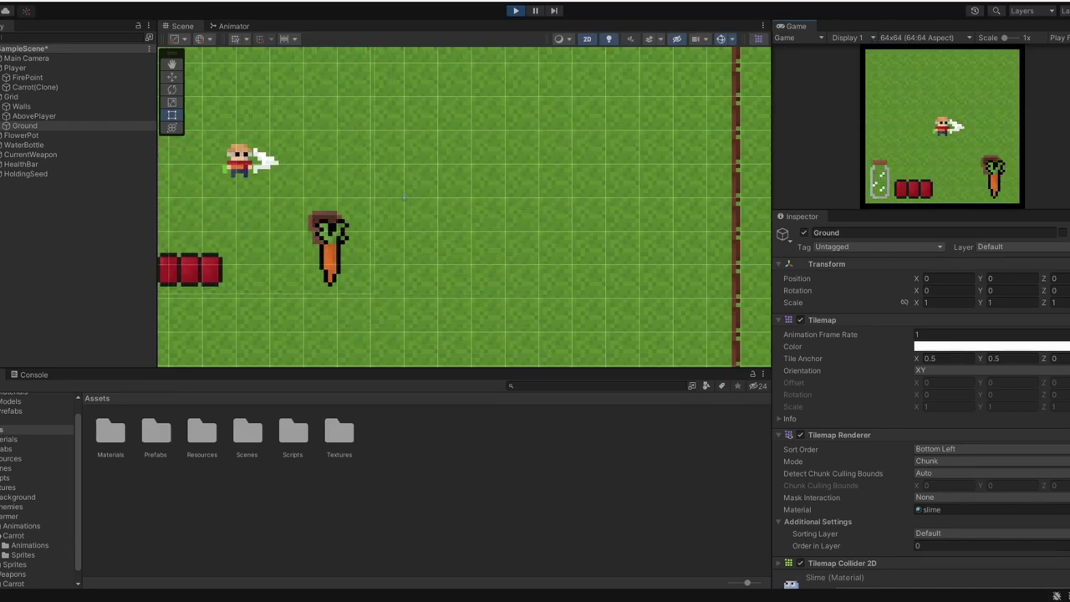
key(space)
key(w)
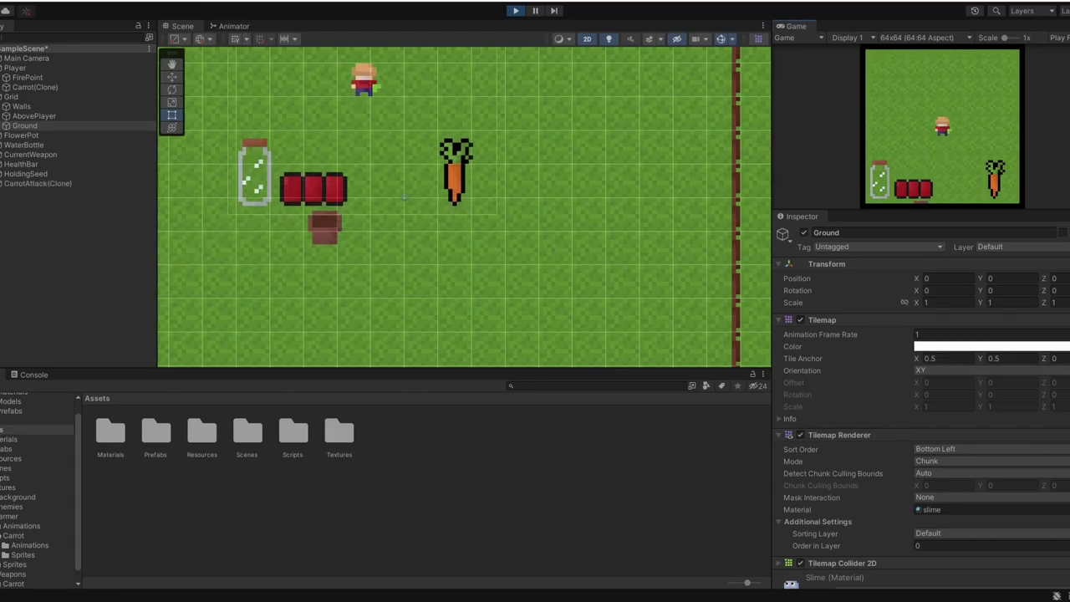
Step: Test the carrot attack facing down, up and sideways, and stop play mode
key(d)
key(s)
key(space)
key(a)
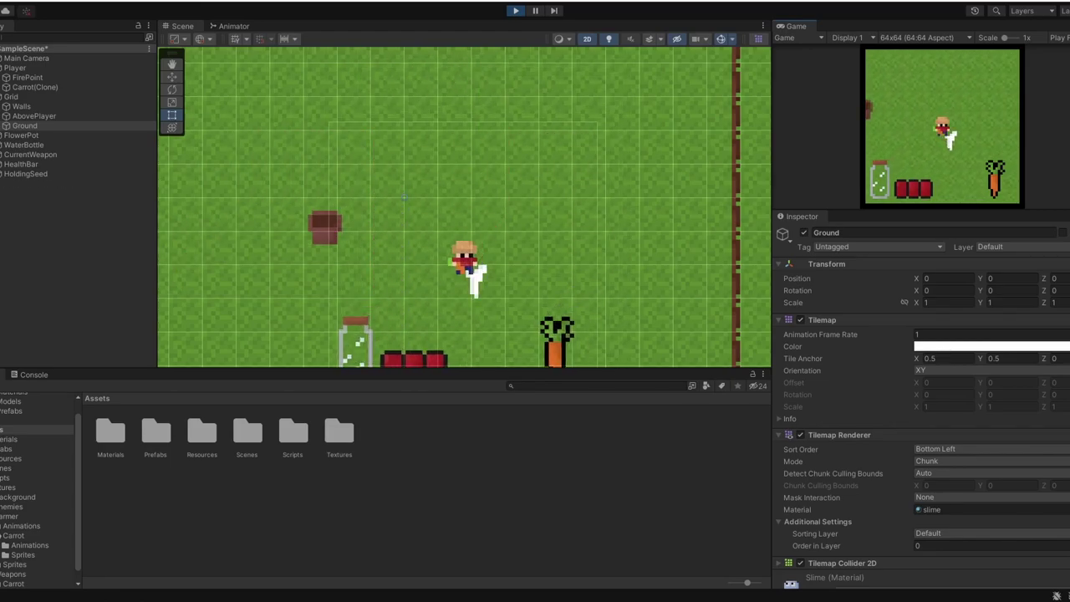
key(space)
key(w)
key(space)
key(space)
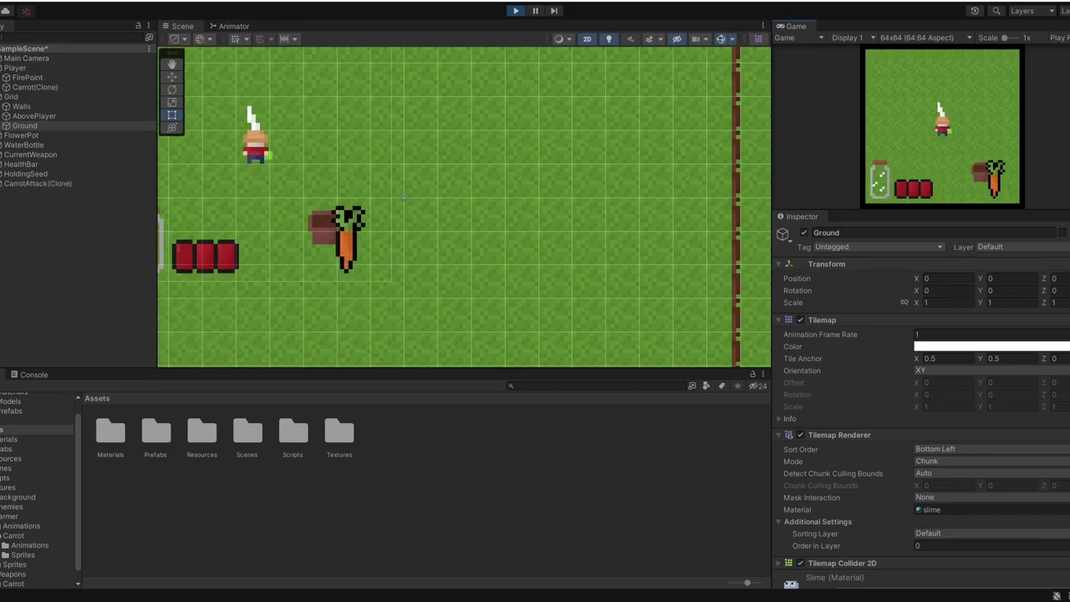
key(d)
key(space)
key(d)
key(s)
key(d)
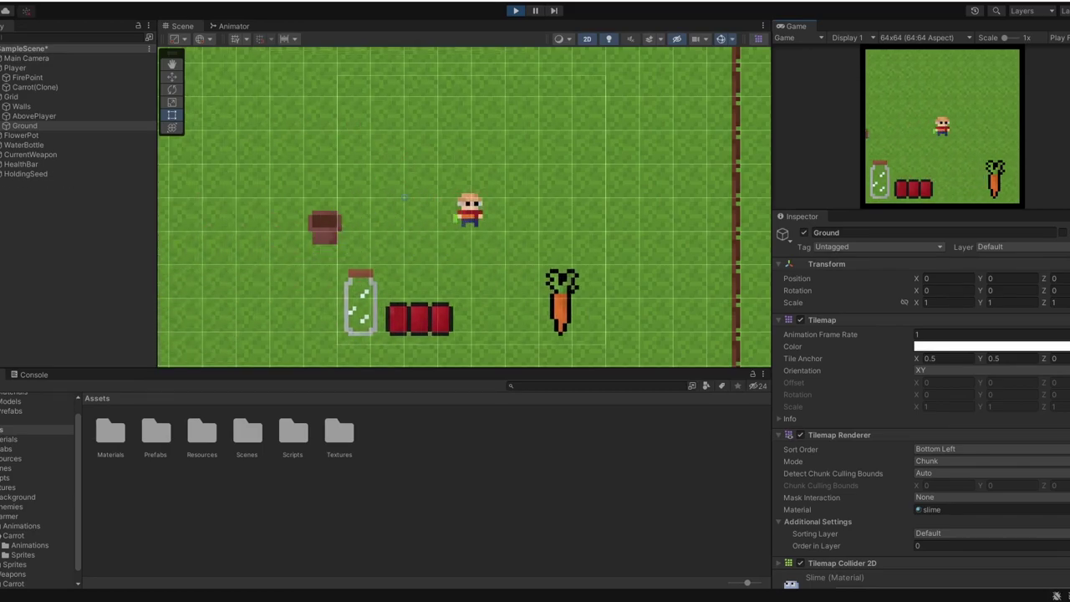
key(s)
key(a)
key(ctrl+p)
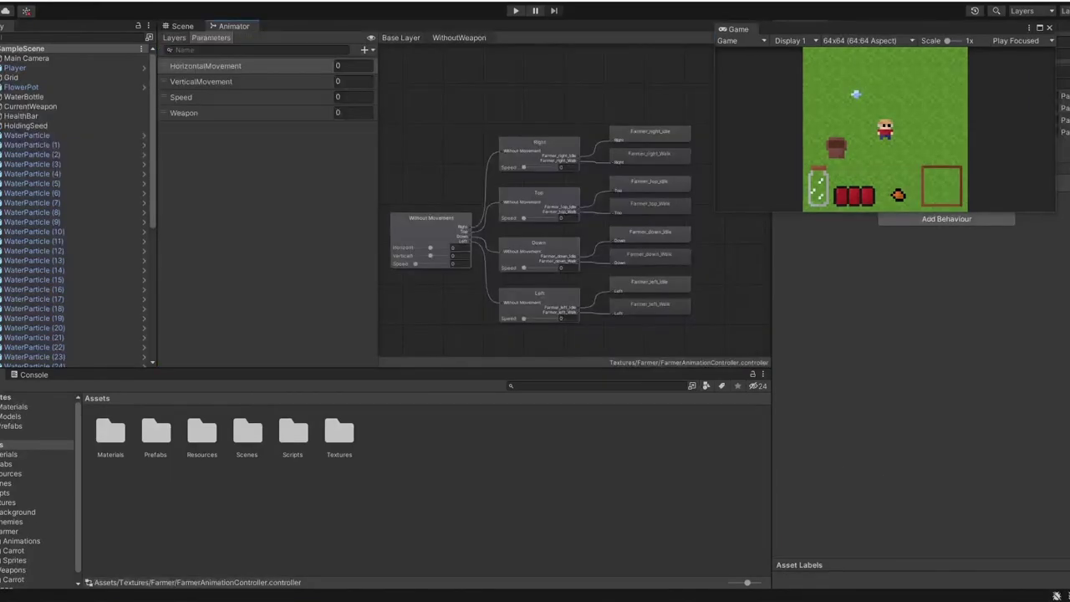
Step: Examine the WithoutWeapon and CarrotWeapon blend trees of the farmer's animation controller, and return to the Base Layer
scroll(535, 234, up, 3)
scroll(535, 234, down, 4)
scroll(505, 244, up, 3)
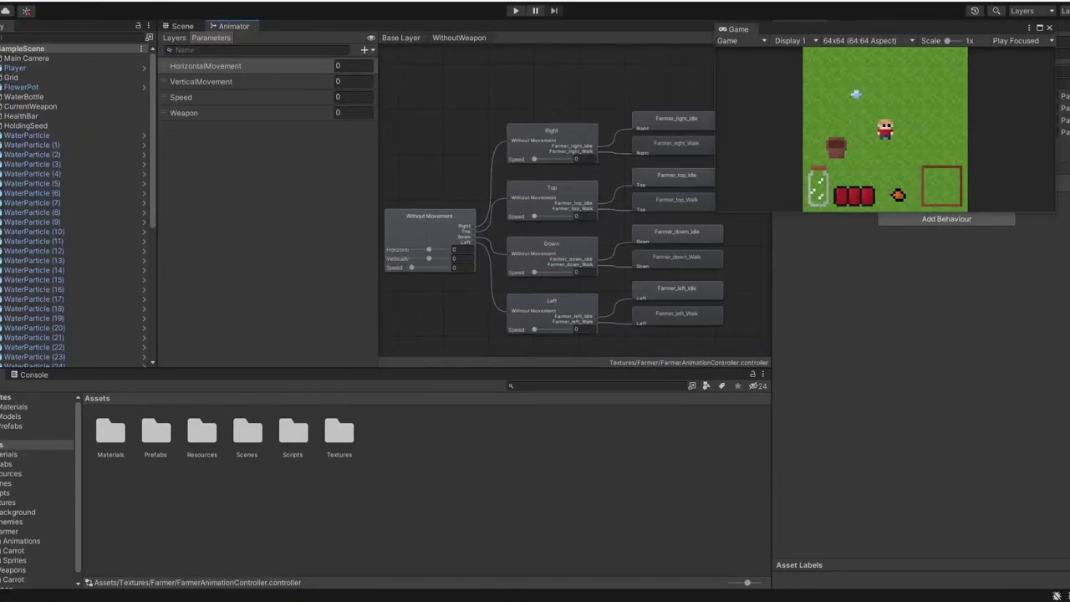
click(401, 37)
double_click(652, 226)
scroll(577, 226, down, 4)
scroll(585, 224, up, 1)
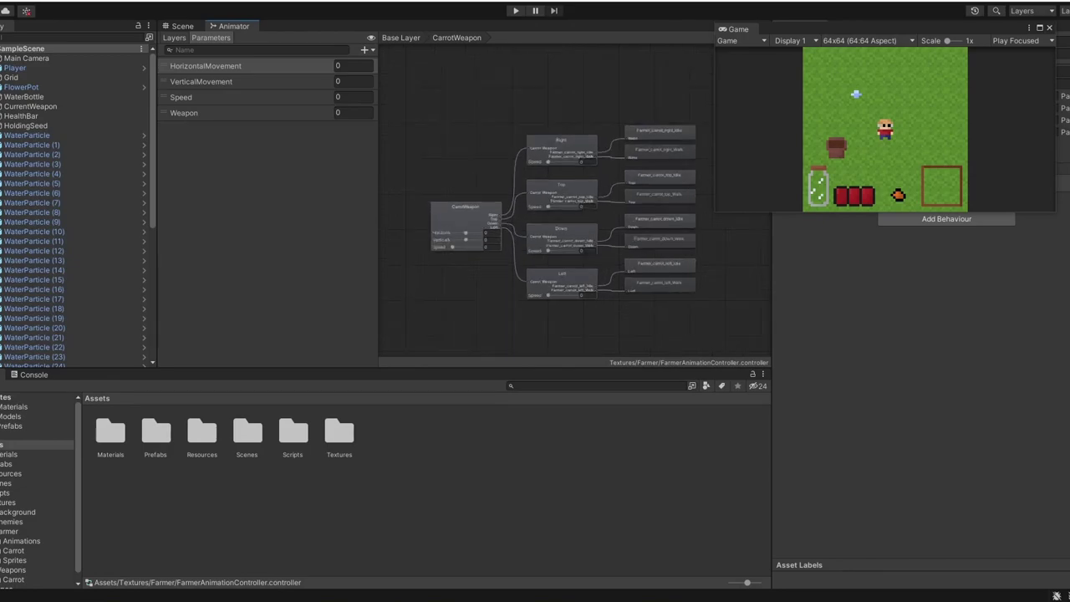
click(401, 38)
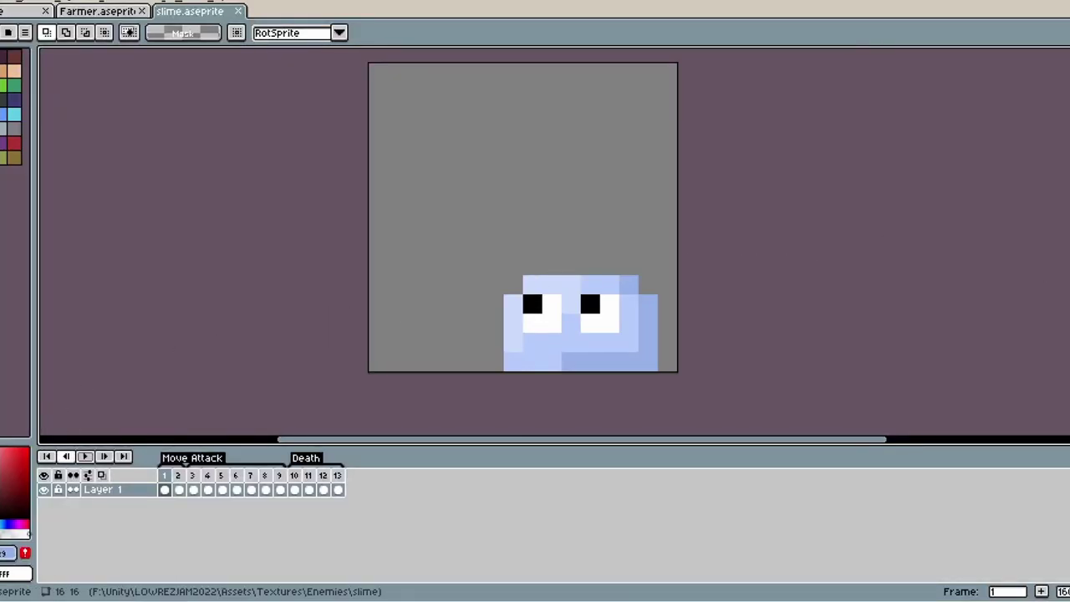
Step: In Aseprite, play back the animation in slime.aseprite
click(86, 456)
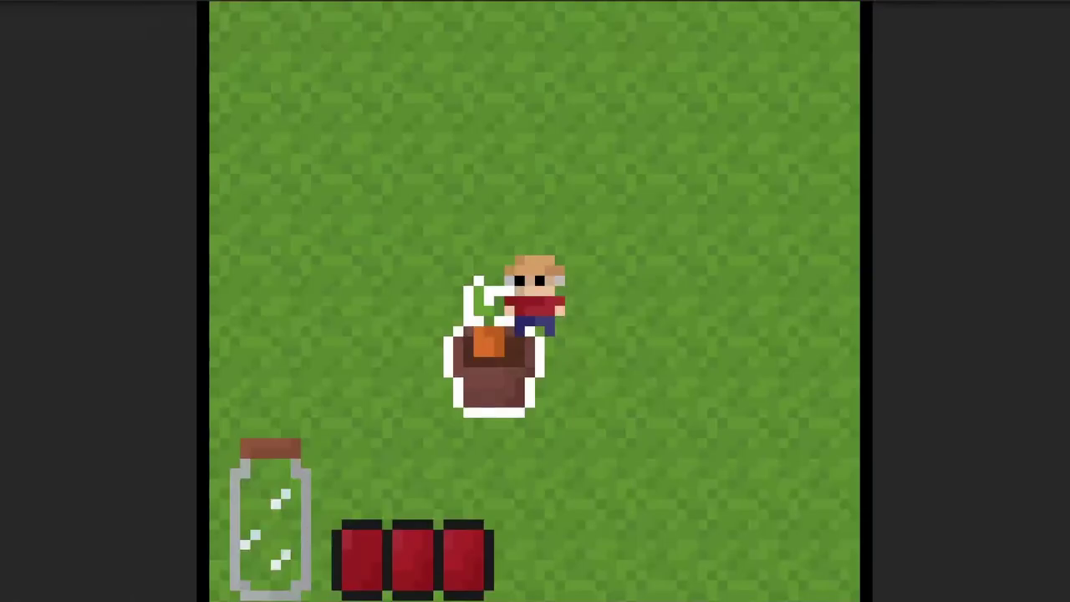
Step: In Unity's running game, walk the farmer to the flowerpot and harvest the grown carrot as a weapon
key(d)
key(s)
key(a)
key(e)
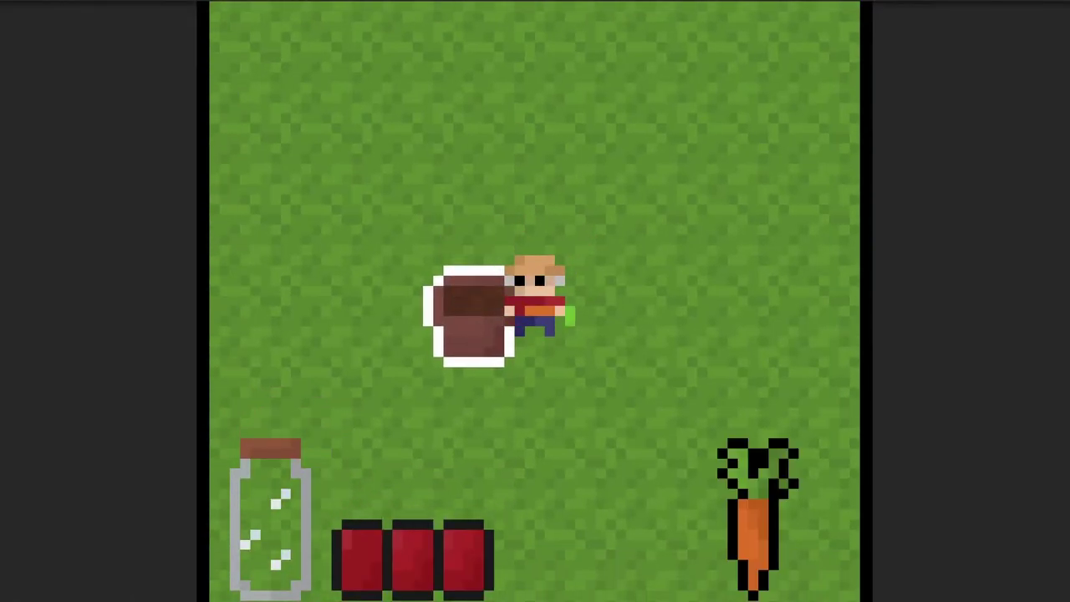
Step: Play-test combat by dodging the slime and striking it with the carrot until it dies
key(s)
key(a)
key(d)
key(a)
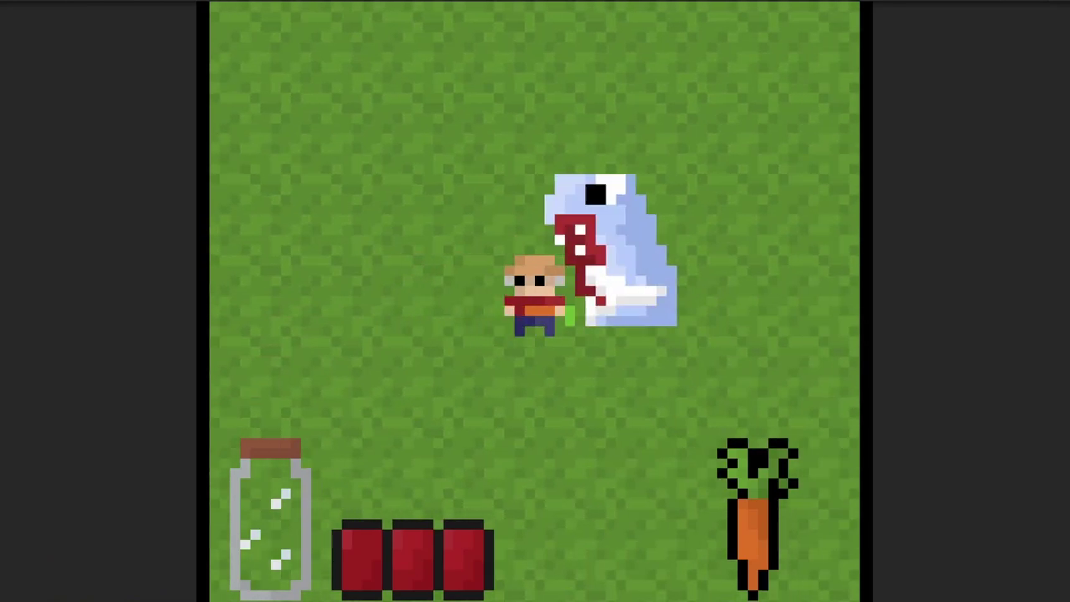
key(a)
key(d)
key(space)
key(d)
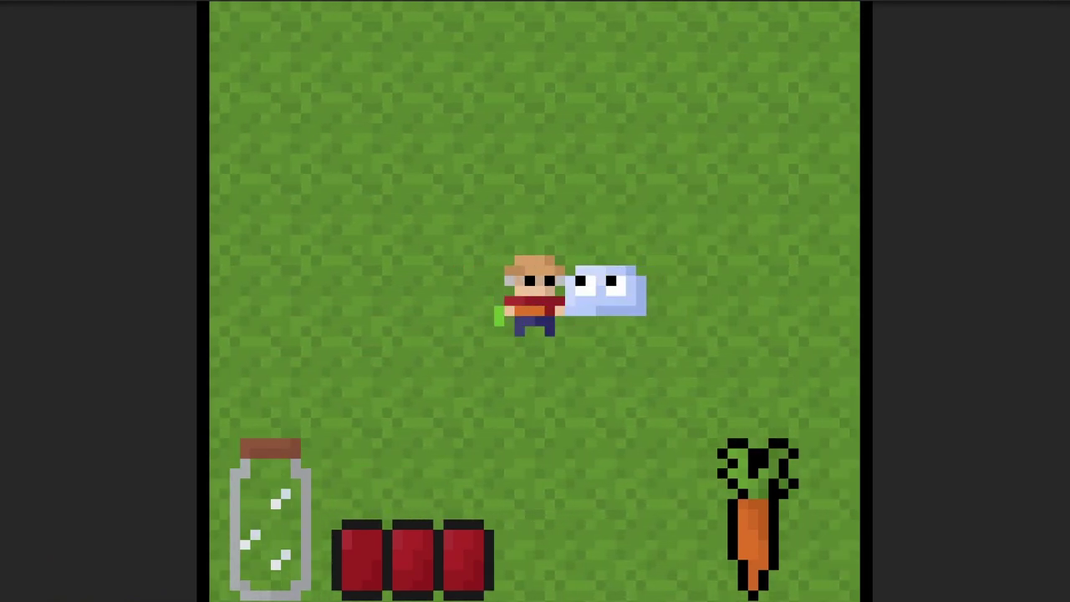
key(a)
key(w)
key(d)
key(space)
key(a)
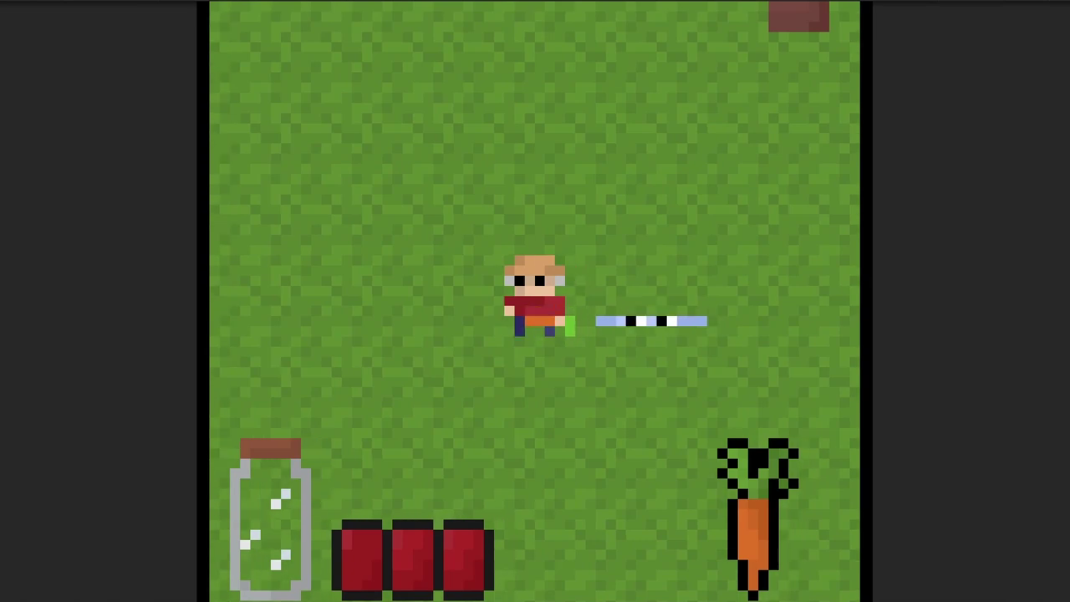
Step: Walk the farmer over the water drops left by the dead slime to collect them
key(a)
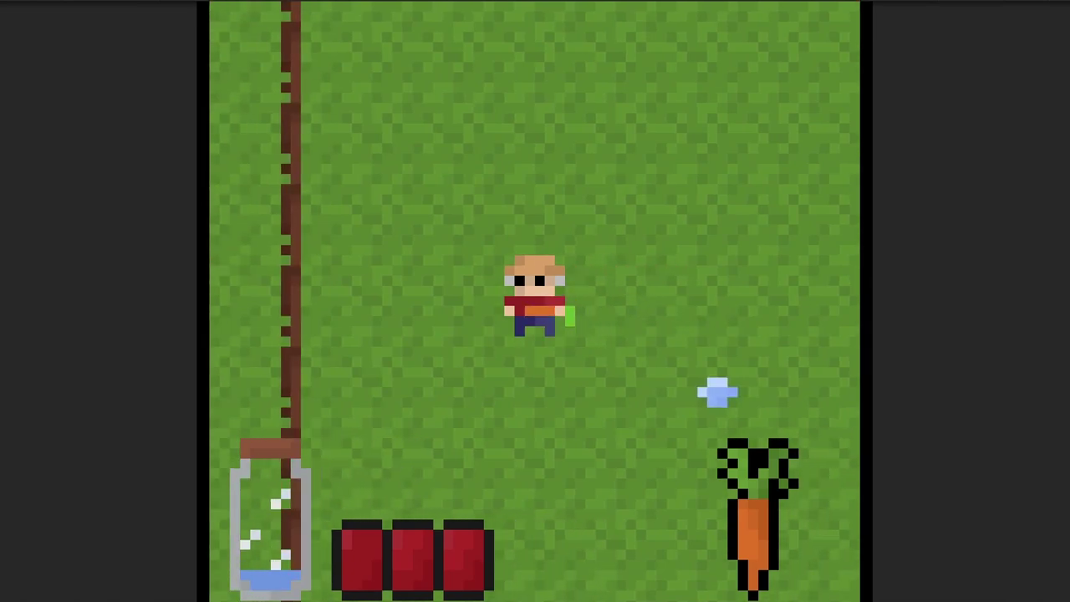
key(s)
key(d)
key(w)
drag(817, 2, 817, 53)
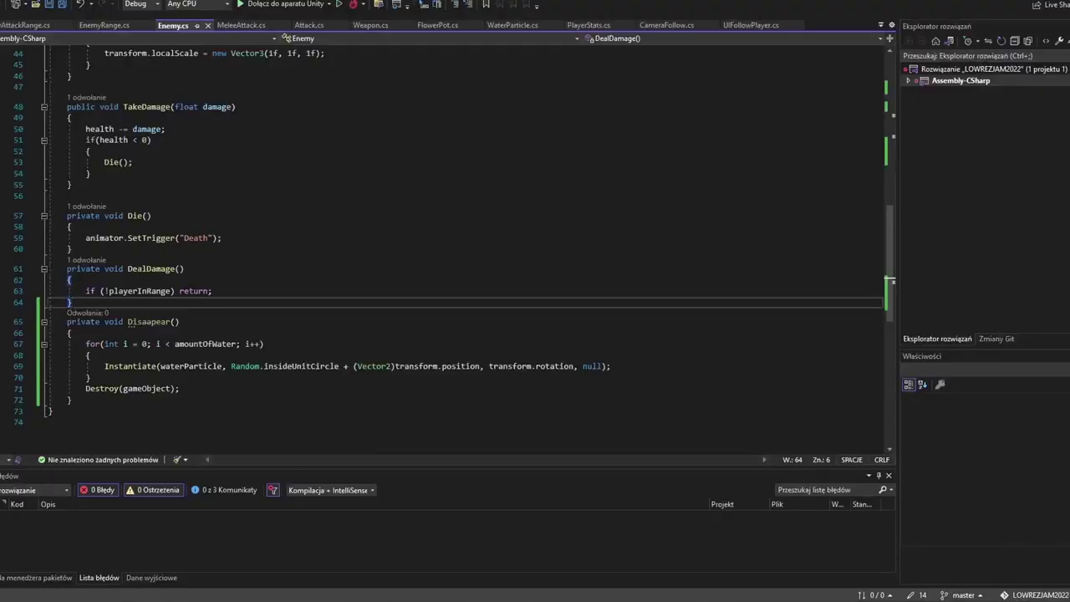
Step: In Visual Studio, multiply Random.insideUnitCircle by 2 in the Disaapear method of Enemy.cs, and save the script
click(339, 366)
text(* 2)
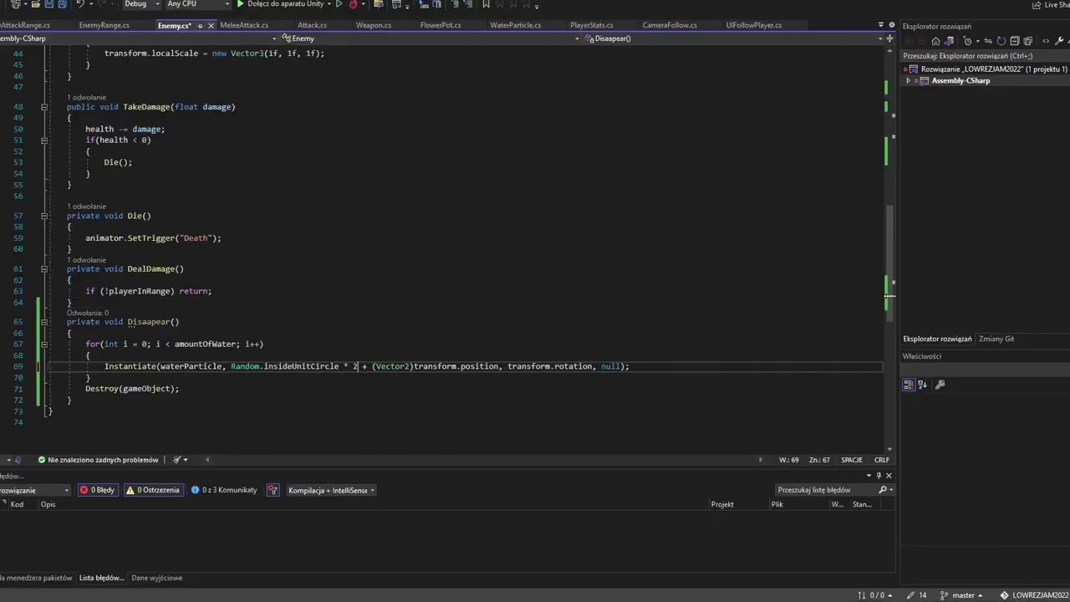
key(ctrl+s)
key(alt+Tab)
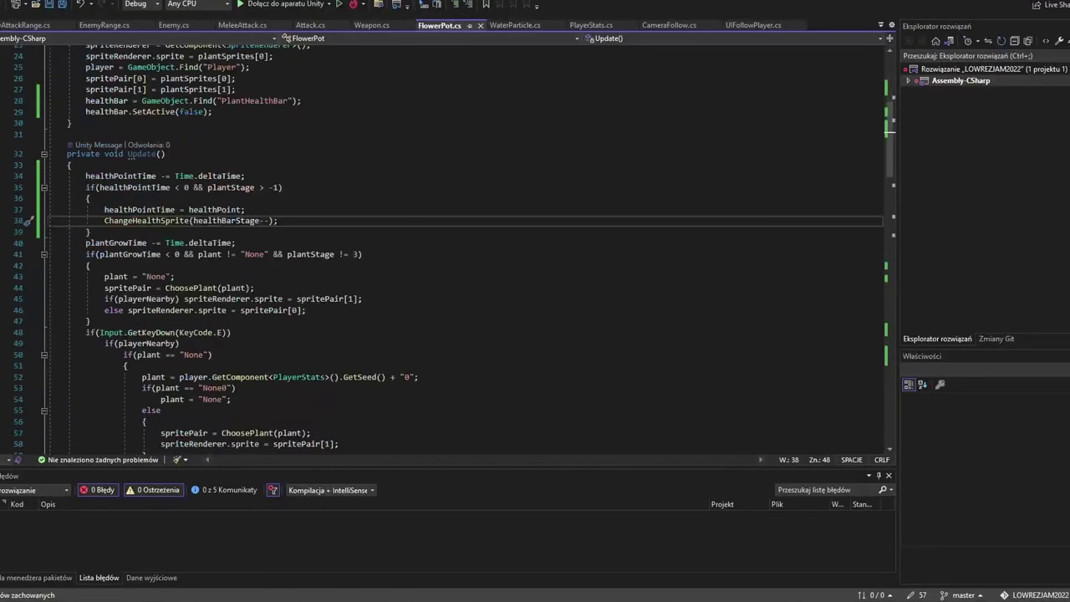
Step: Review the FlowerPot.cs script, including its Update health logic and the ChoosePlant switch cases
scroll(468, 251, down, 20)
scroll(468, 251, up, 20)
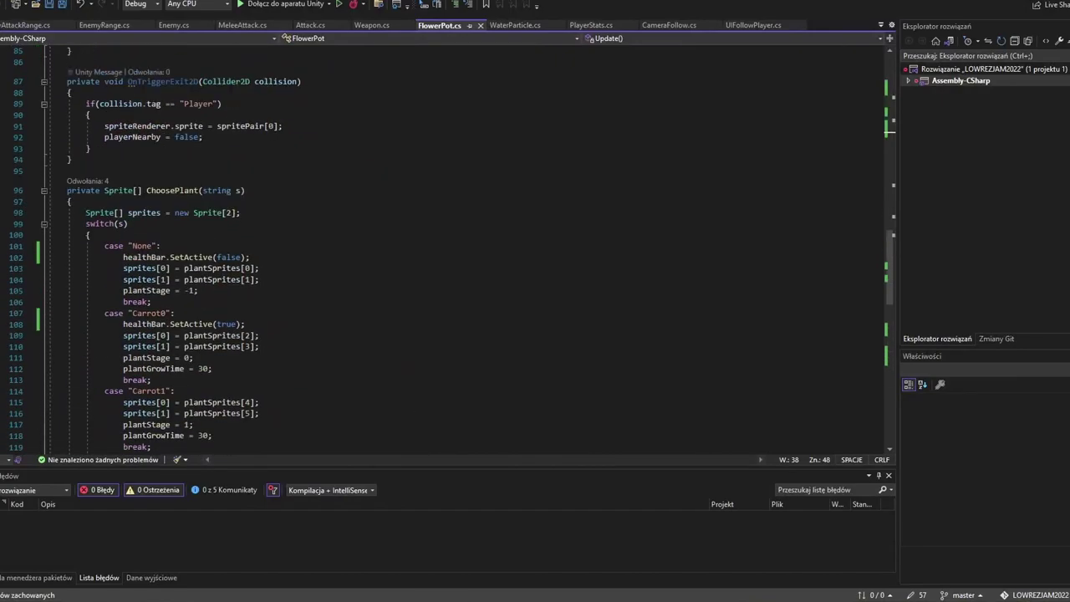
scroll(468, 251, up, 11)
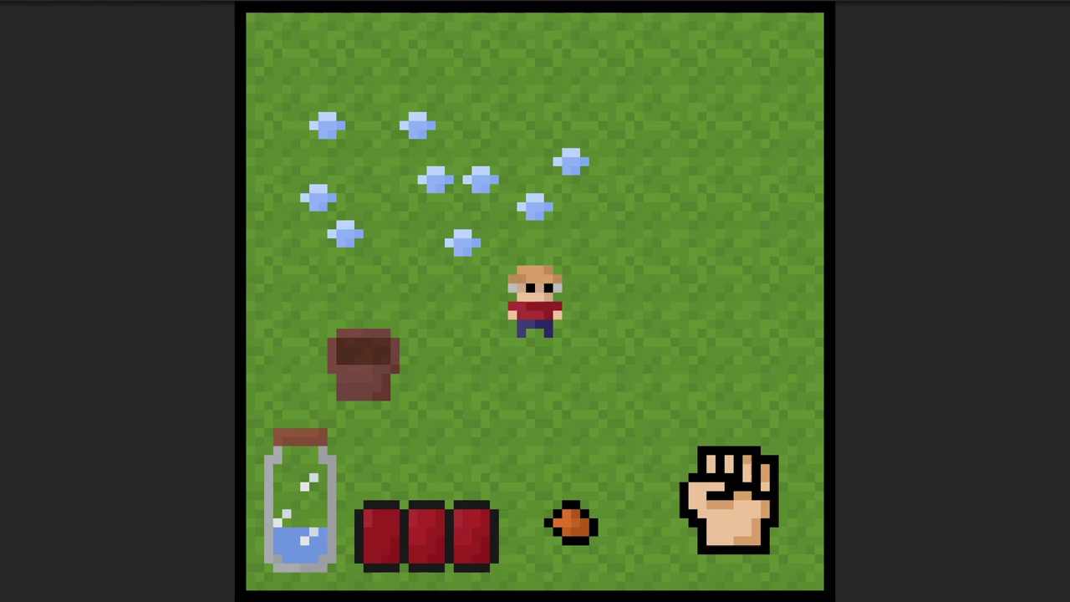
Step: In the running Unity game, play-test the plant health bar by walking the farmer around the planted flowerpot
key(d)
key(s)
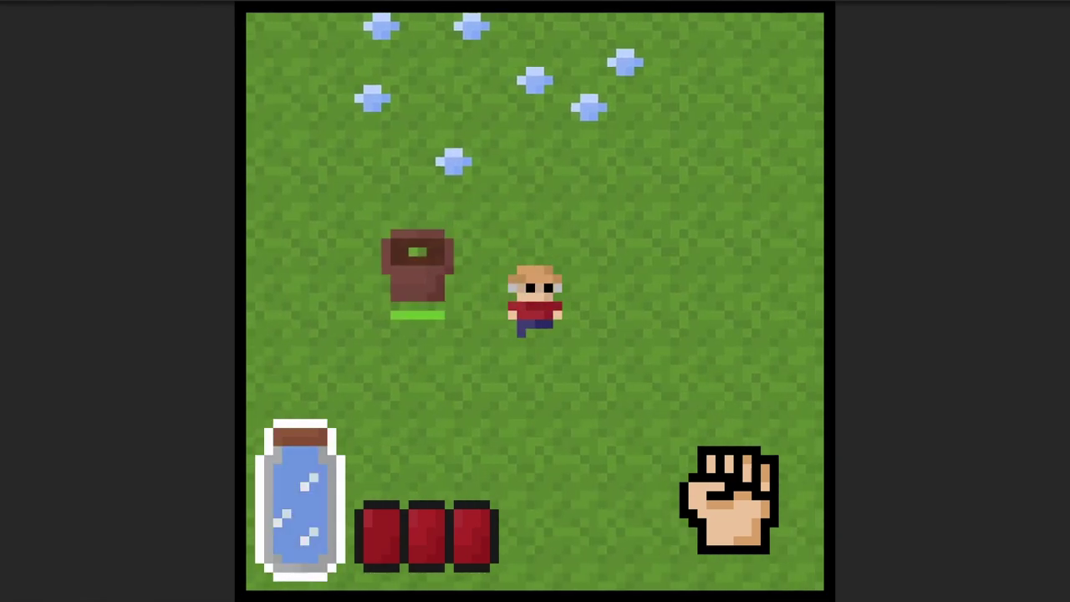
key(a)
key(w)
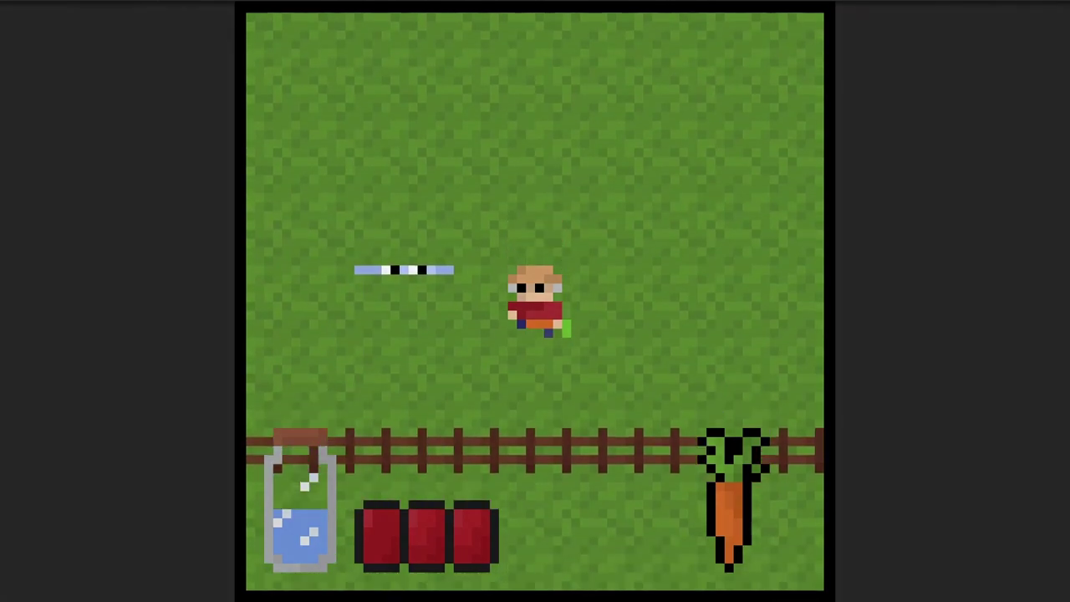
Step: Play-test another slime fight by moving the farmer and attacking with the carrot
key(a)
key(w)
key(space)
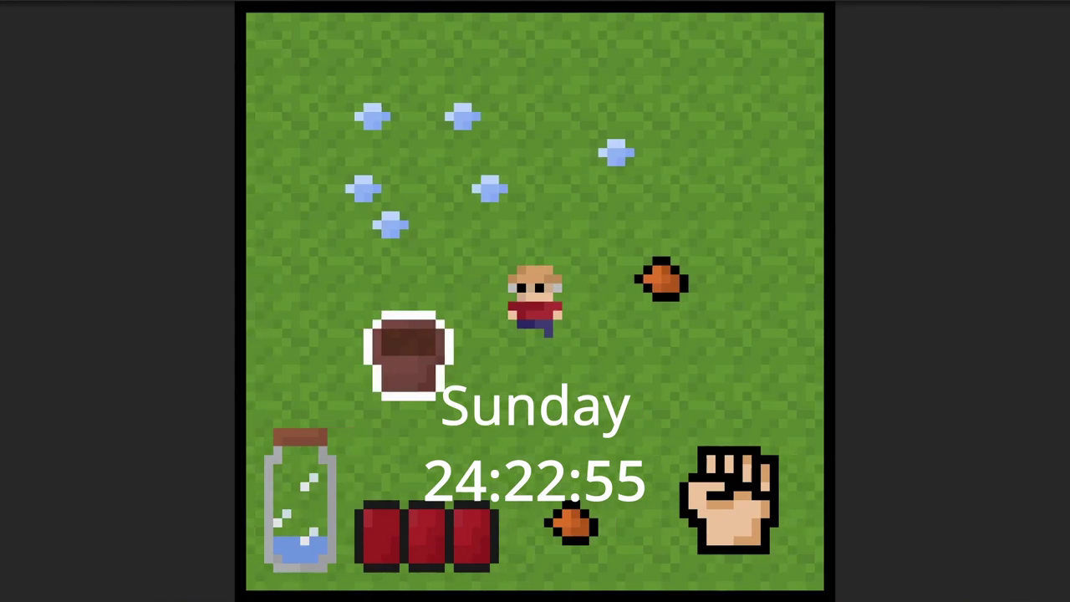
Step: Play-test the seed pickup highlight by walking the farmer past the water drops to the orange seed on the grass
key(d)
key(s)
key(w)
key(d)
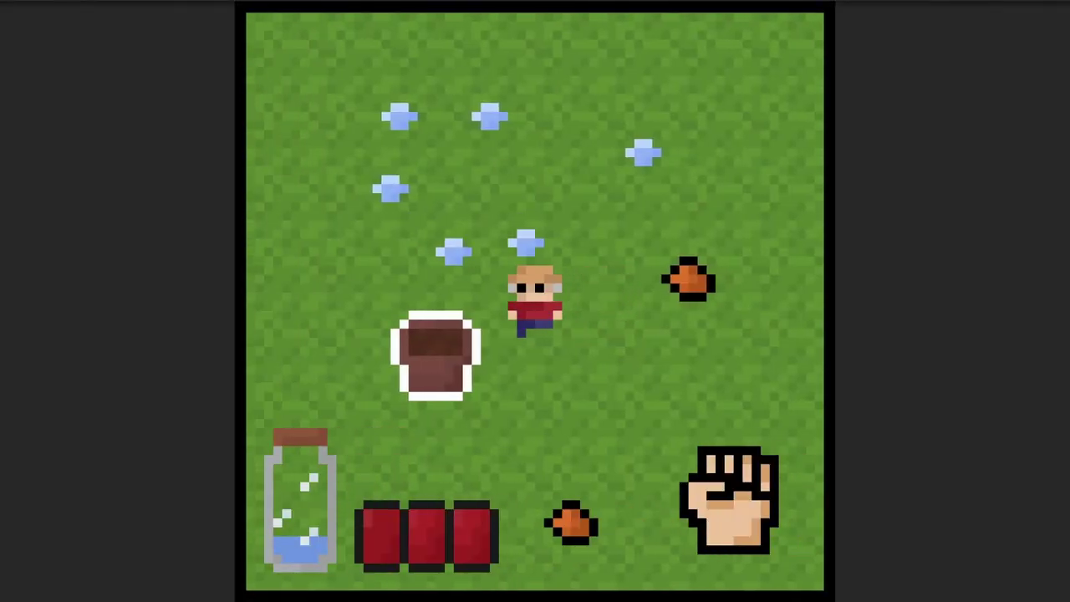
key(d)
key(s)
key(w)
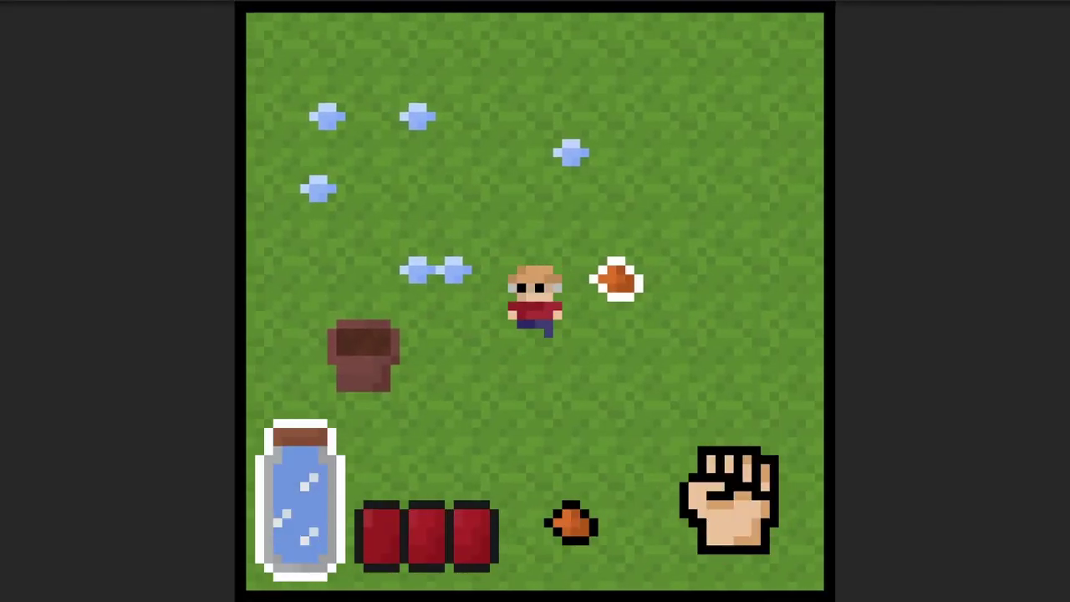
Step: Walk the farmer back to the flowerpot and plant the held orange seed in it
key(a)
key(s)
key(d)
key(w)
key(a)
key(s)
key(e)
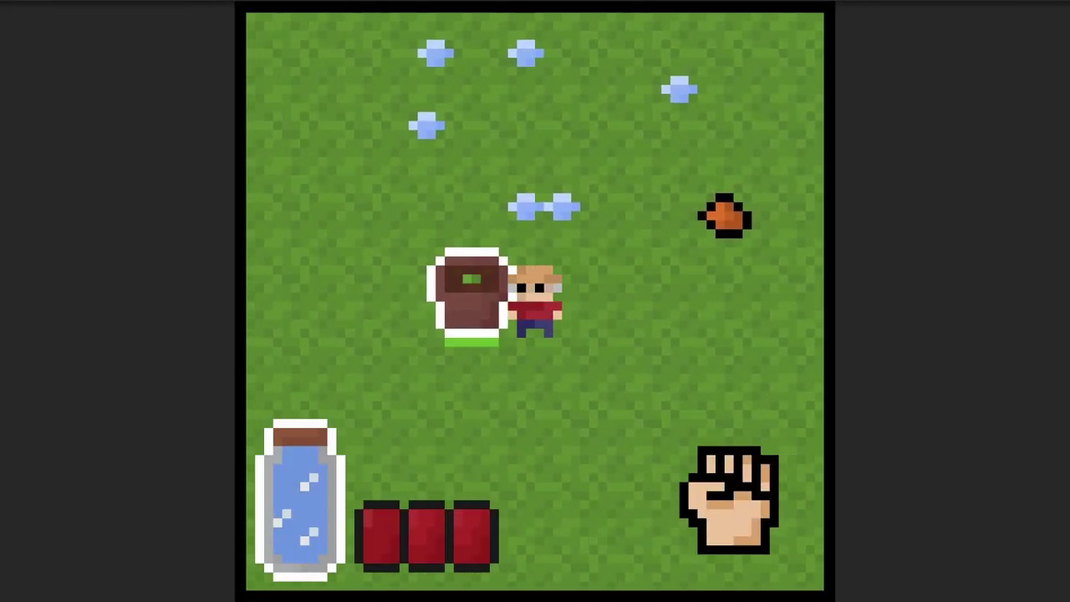
Step: Water the sprout in the flowerpot and pick up the second orange seed from the grass
key(w)
key(d)
key(a)
key(s)
key(e)
key(d)
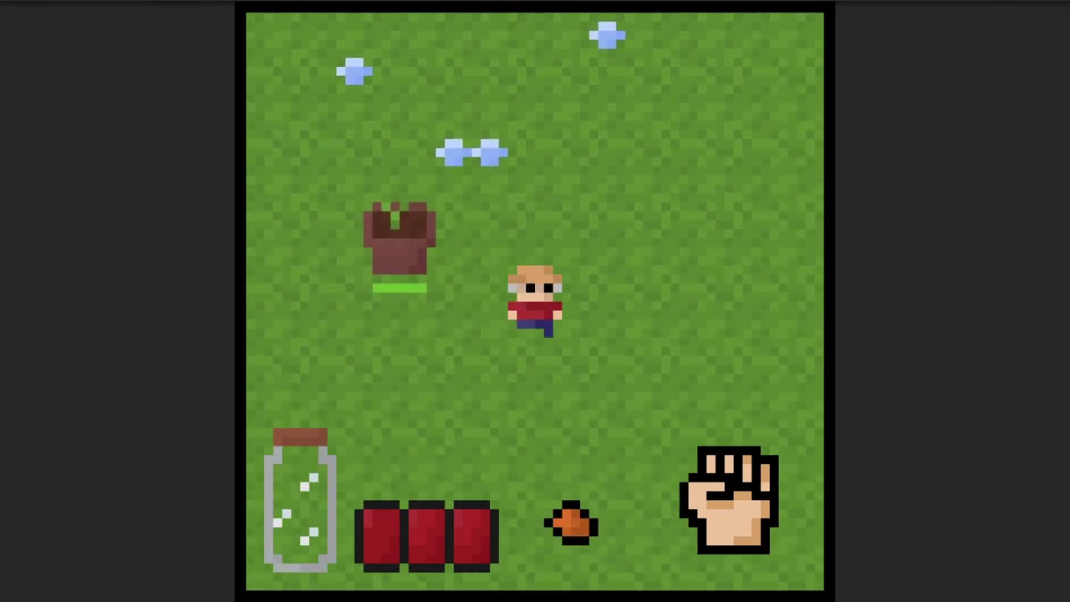
Step: Collect the water drops above the flowerpot and water the sprout growing in it
key(w)
key(a)
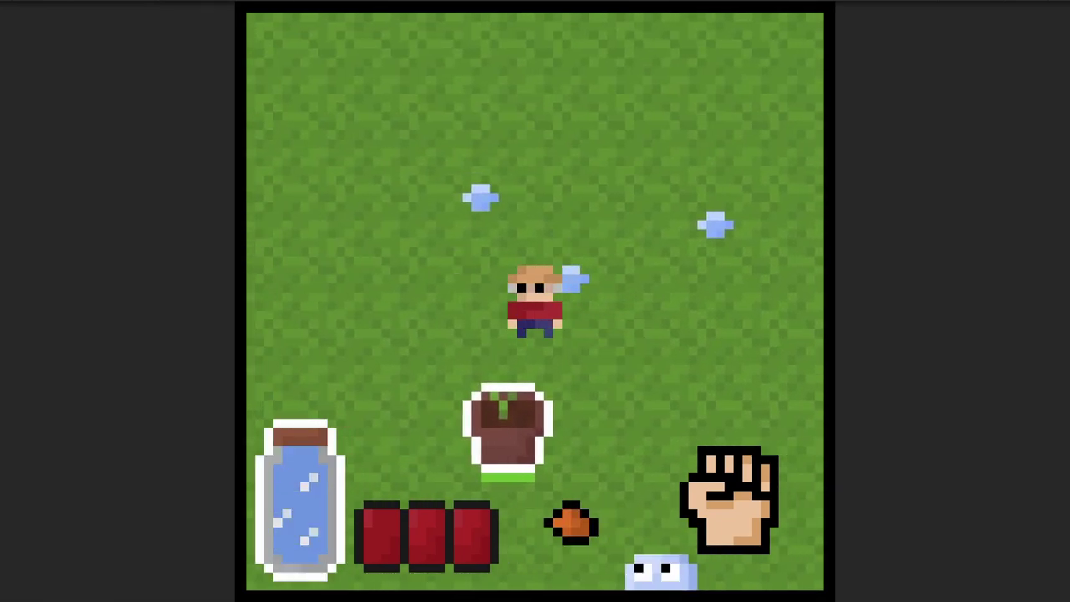
key(s)
key(e)
Step: Refill the bottle from the remaining water drops, water the plant again and harvest the carrot from the flowerpot
key(w)
key(d)
key(a)
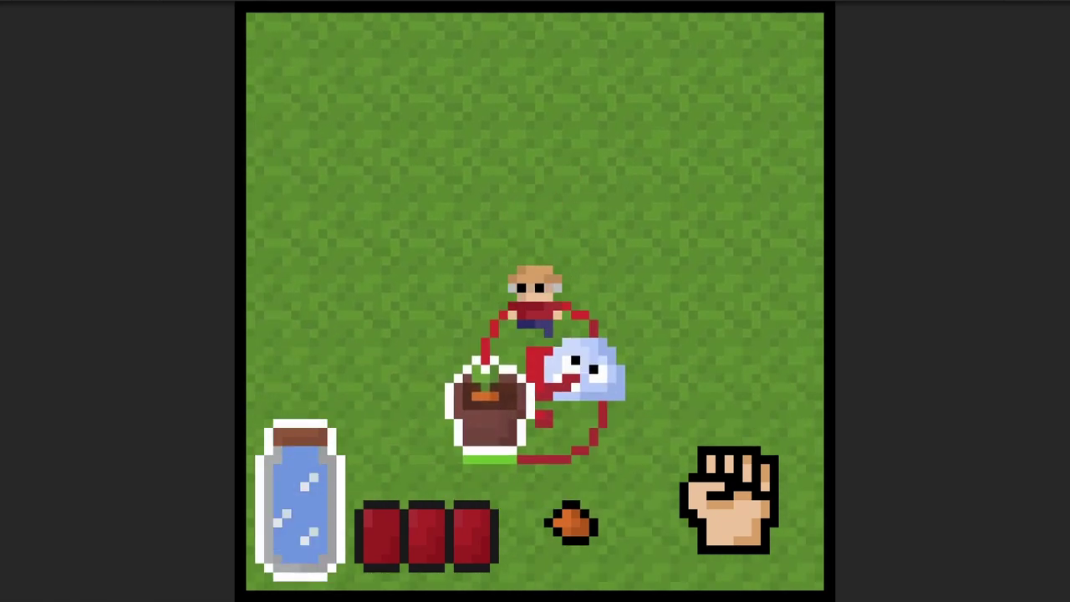
key(e)
key(s)
key(a)
key(d)
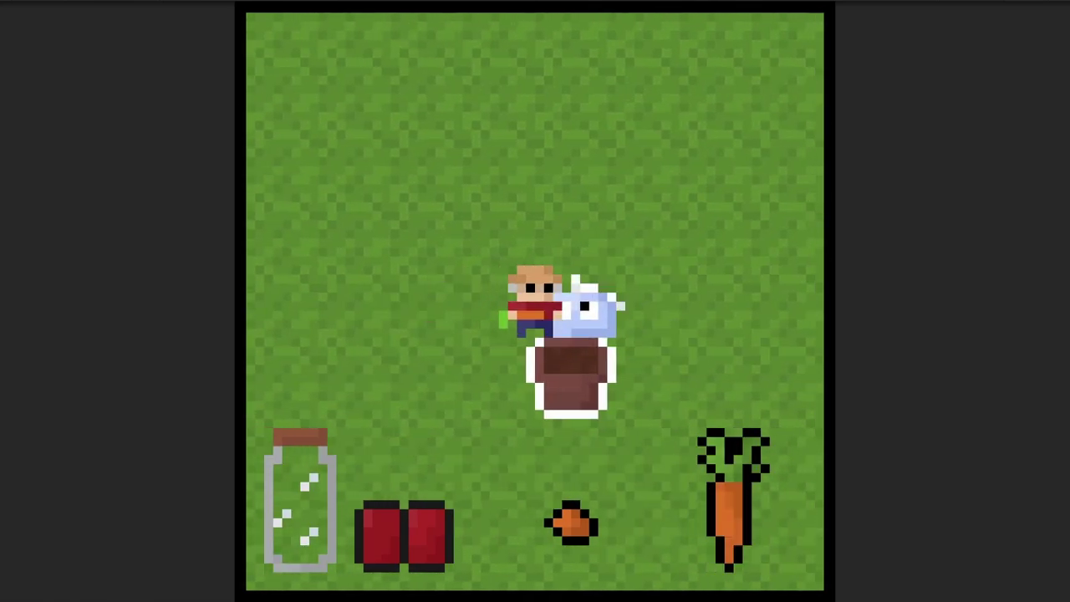
Step: Plant the held orange seed in the flowerpot while fighting the slime beside it with the carrot
key(a)
key(s)
key(d)
key(w)
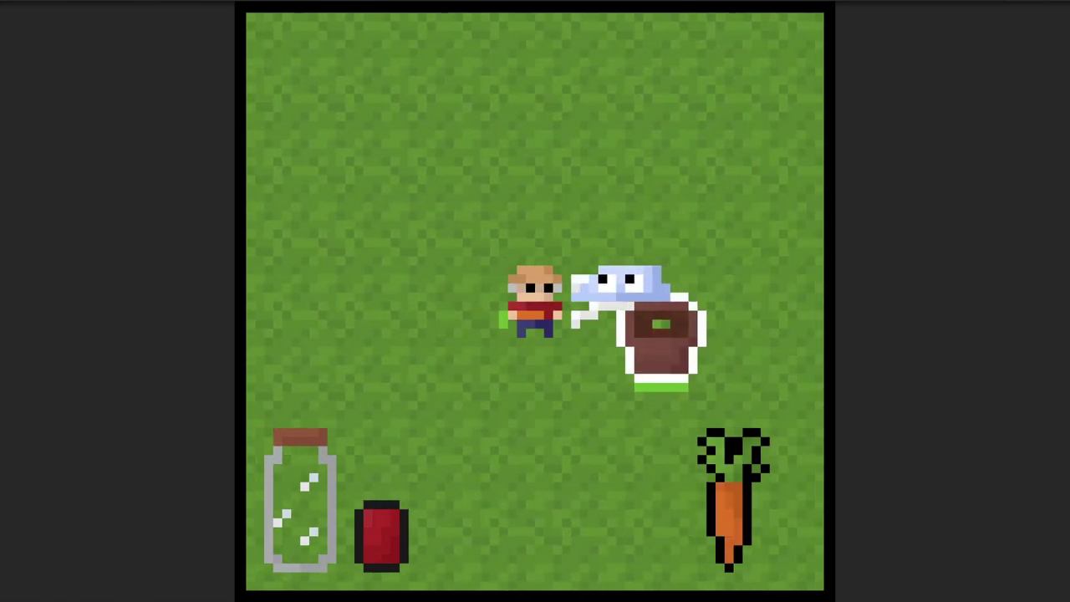
key(w)
key(d)
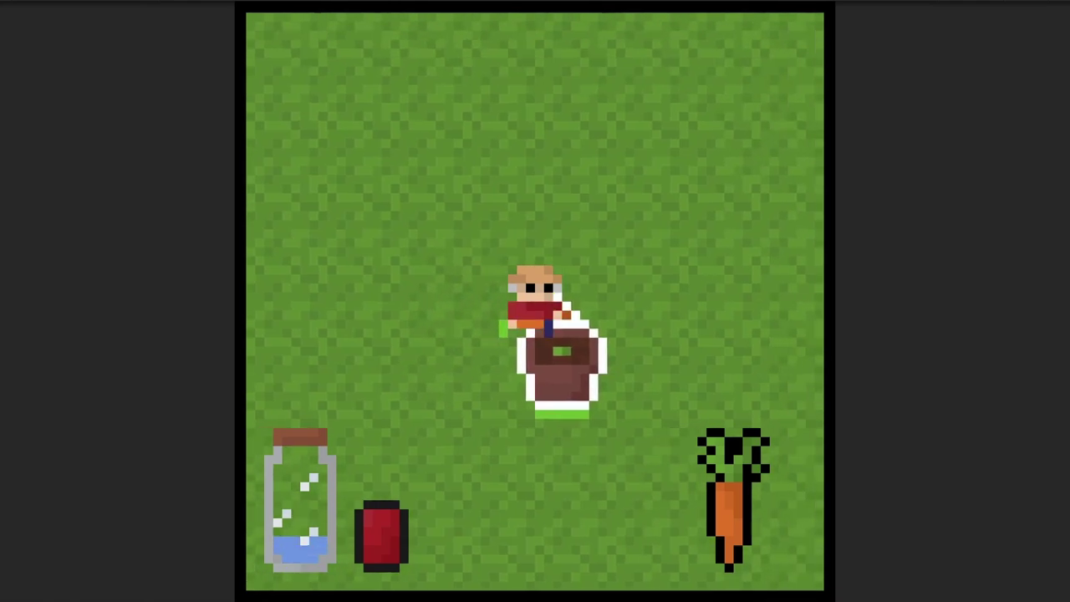
key(s)
key(d)
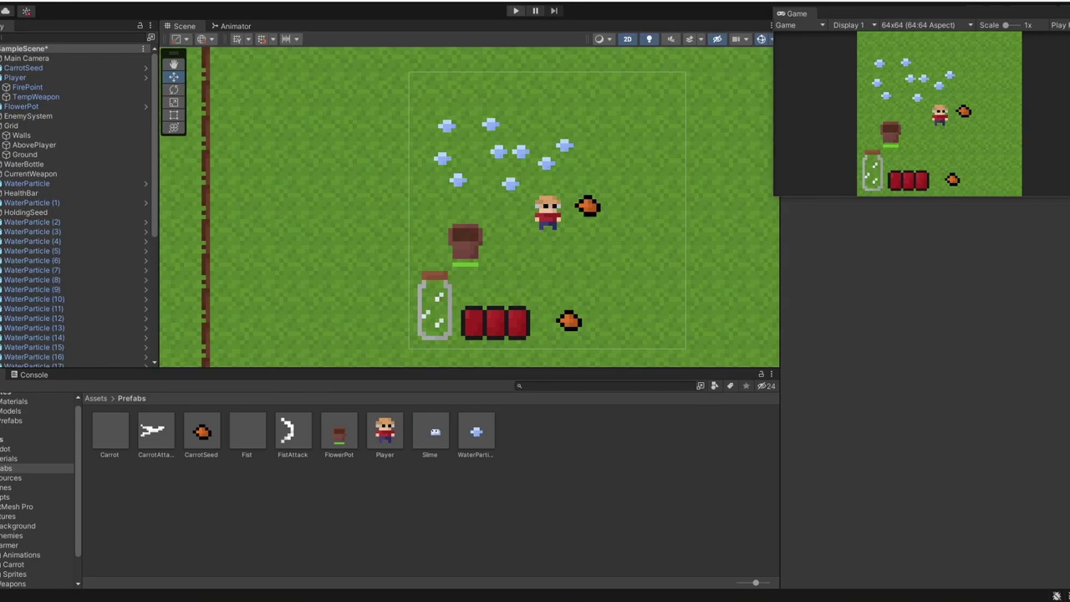
Step: Start play mode in the Unity editor and plant the held orange seed in the flowerpot
key(ctrl+p)
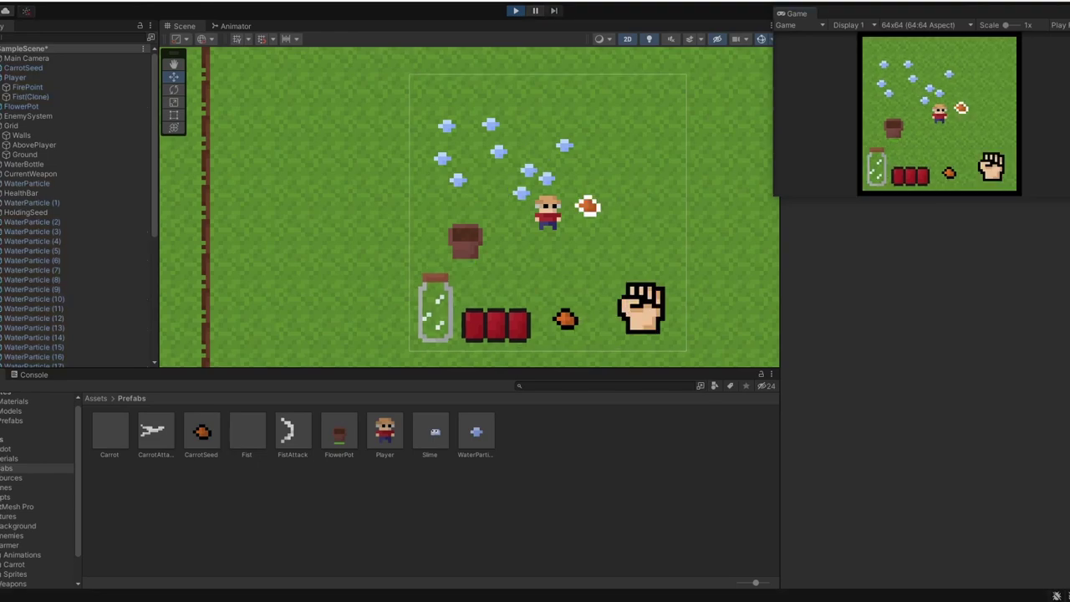
key(s)
key(a)
key(e)
Step: Fill the bottle from the water drops above the flowerpot and return to water the sprout
key(w)
key(a)
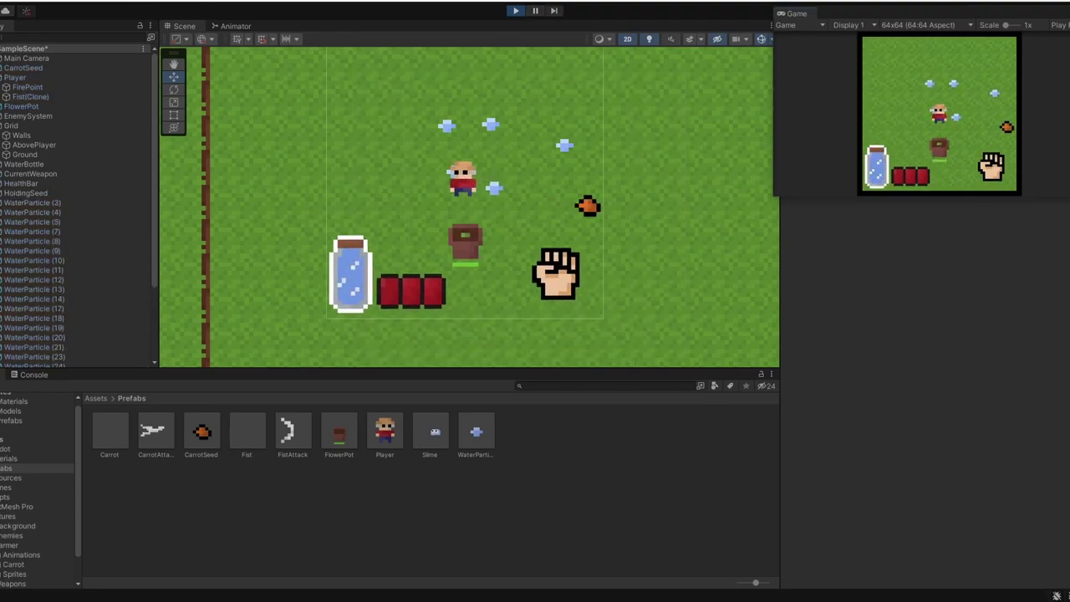
key(d)
key(s)
key(e)
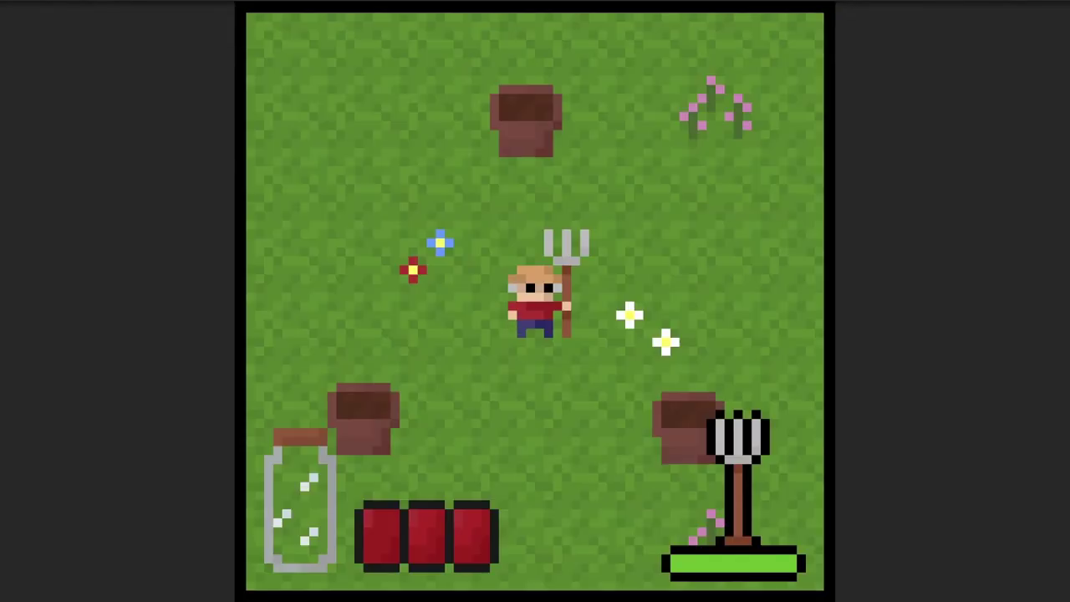
Step: Play-test the pitchfork weapon by walking the farmer across the flower-decorated map in both horizontal directions
key(d)
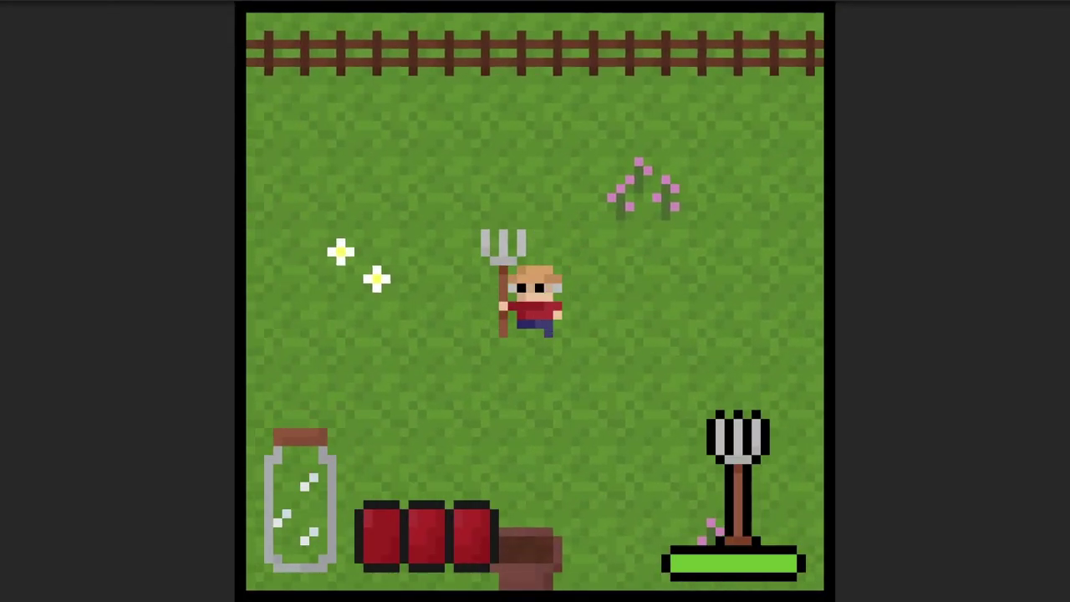
key(a)
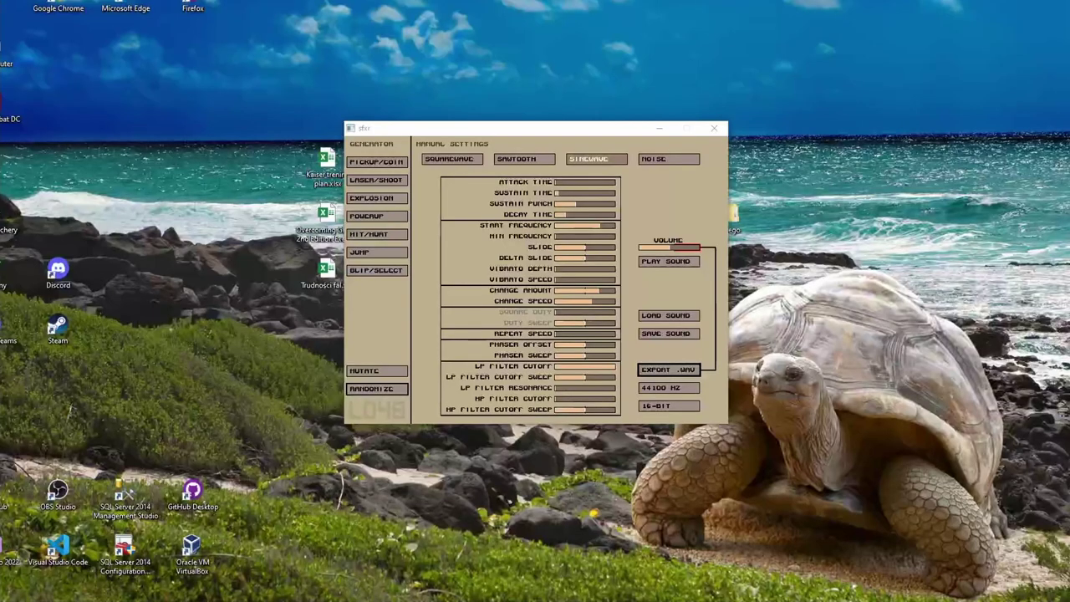
Step: Reposition the sfxr window, play the current sound and generate several Pickup/Coin sound variations
drag(609, 130, 623, 105)
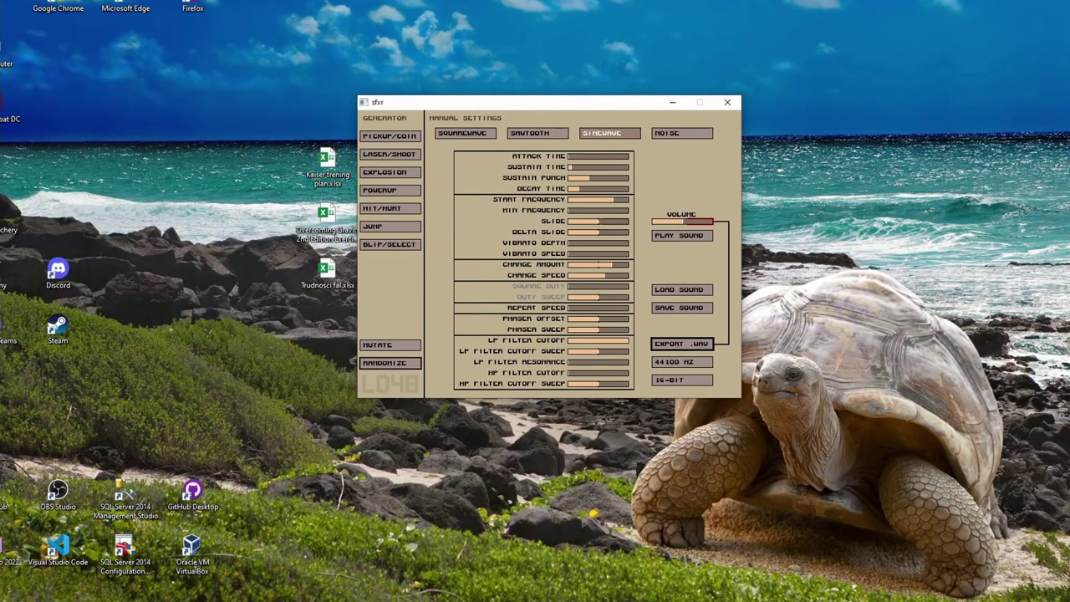
click(682, 235)
click(389, 136)
click(390, 135)
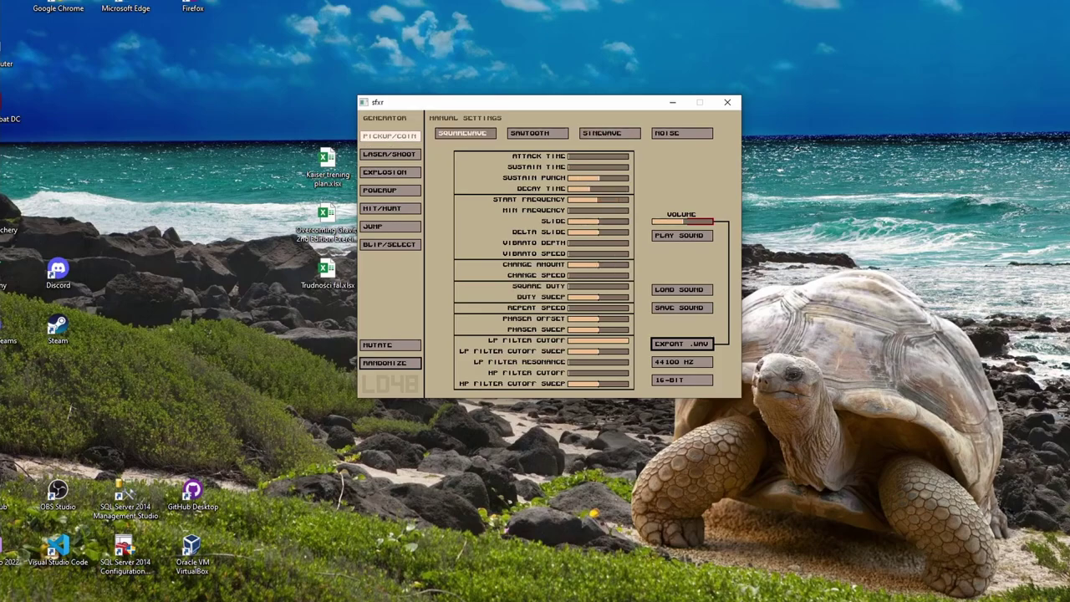
click(389, 135)
click(389, 136)
click(389, 135)
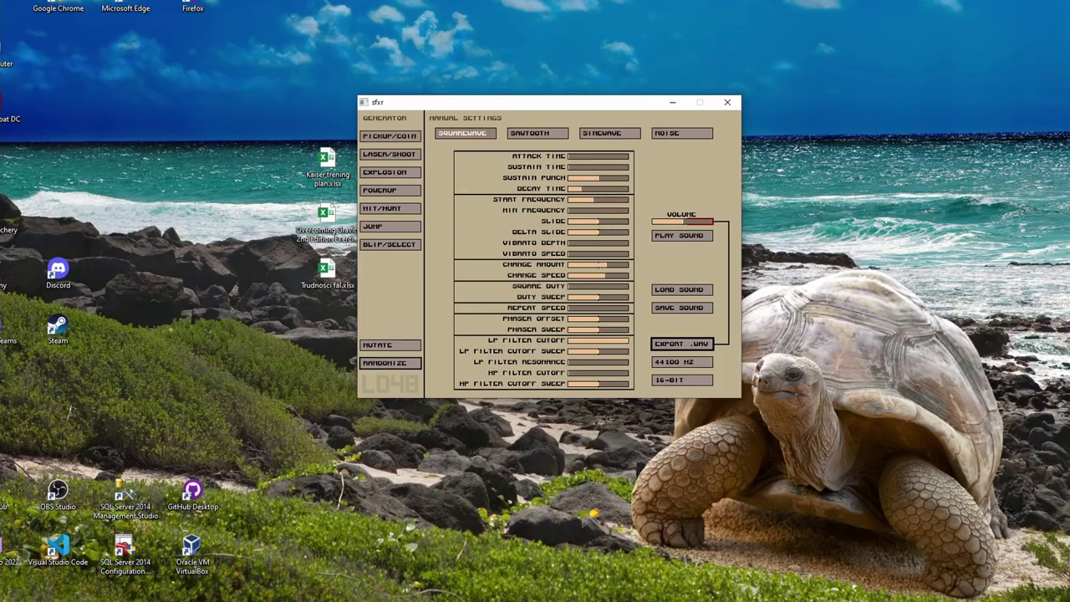
click(389, 135)
Step: Generate several Laser/Shoot sound variations in sfxr, followed by an Explosion sound
click(389, 153)
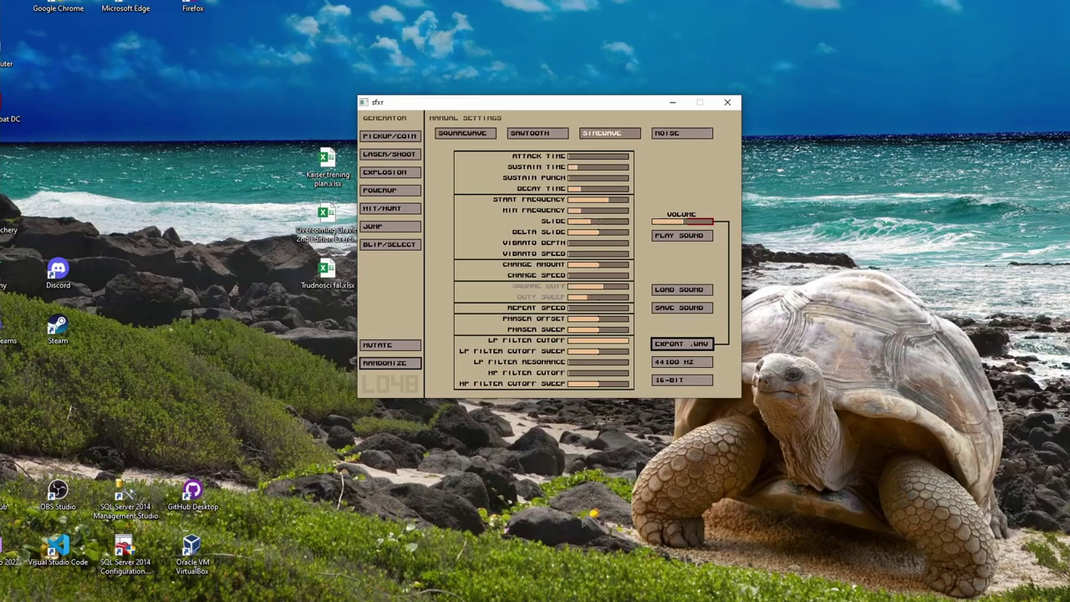
click(389, 153)
click(389, 154)
click(389, 154)
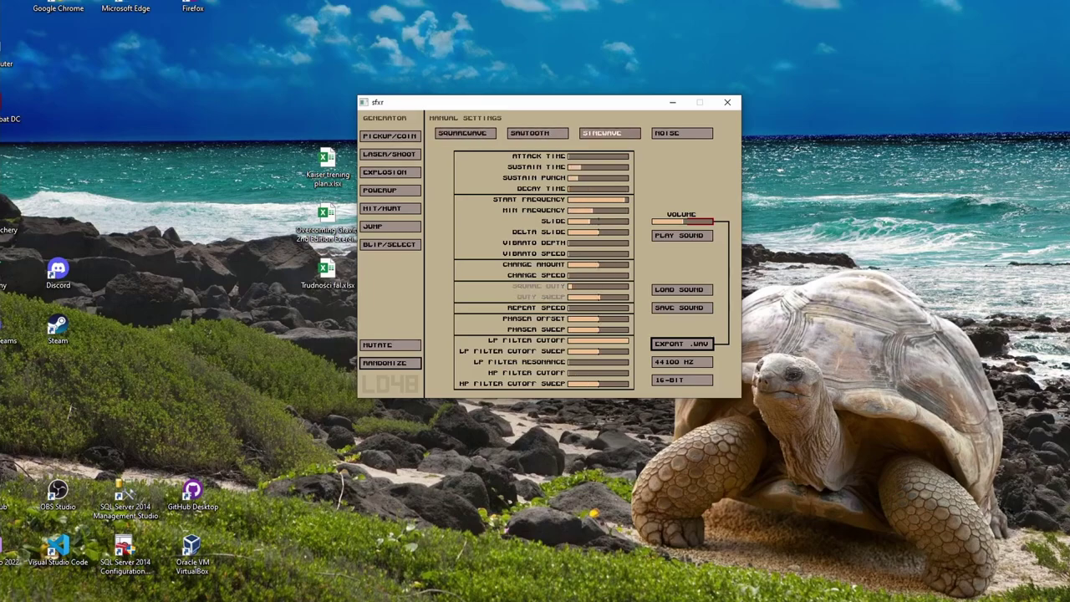
click(389, 173)
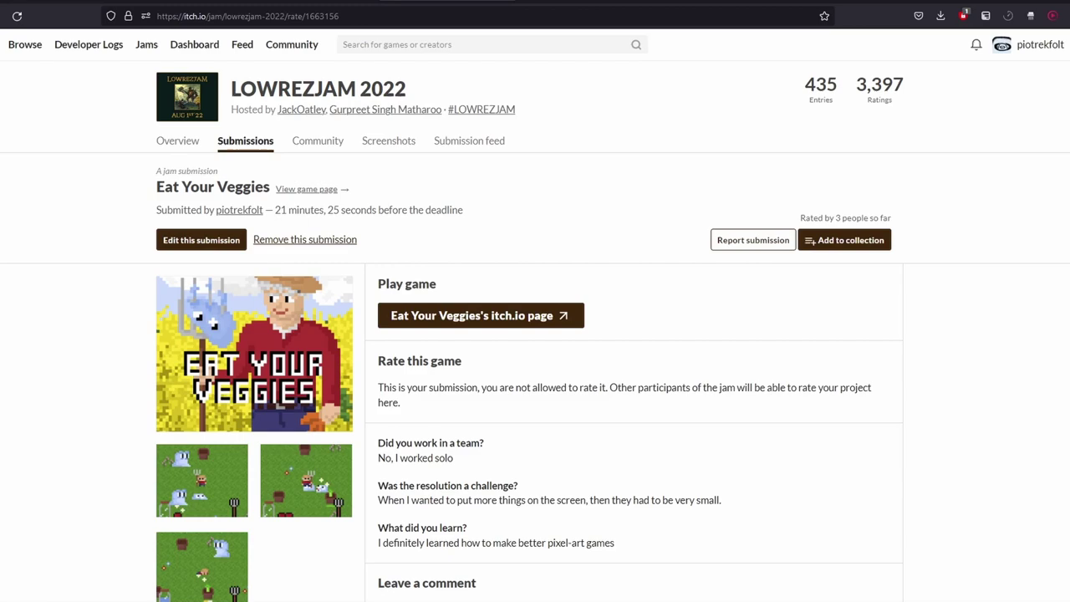
Step: Review the Eat Your Veggies submission page for LOWREZJAM 2022 on itch.io, including its submission time
double_click(281, 210)
click(281, 210)
scroll(280, 210, down, 2)
scroll(281, 210, up, 2)
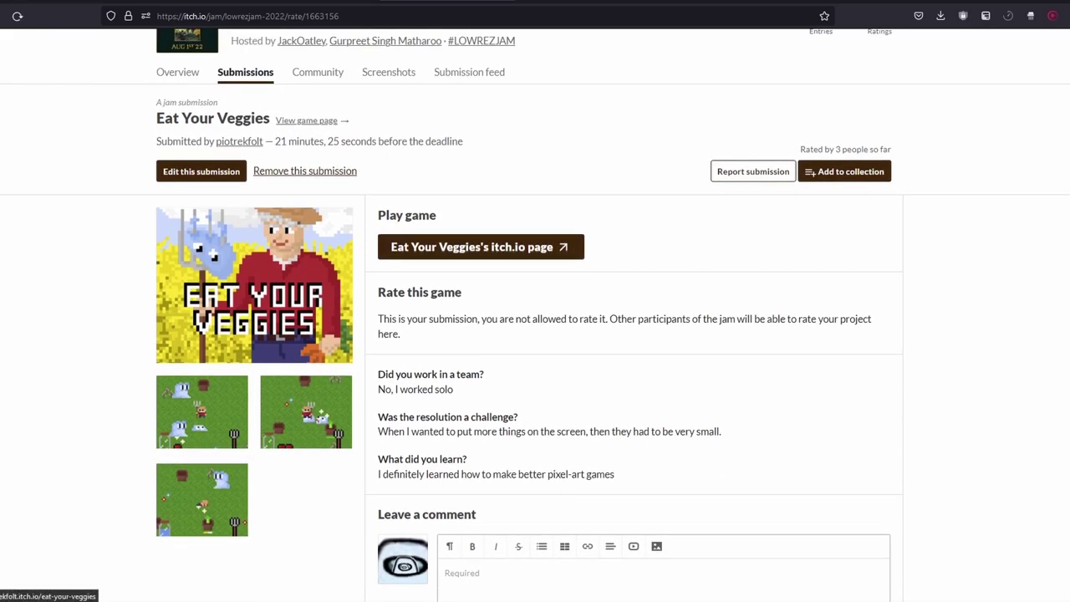
Step: Open the Eat Your Veggies game page on itch.io and look through its description and controls
click(480, 247)
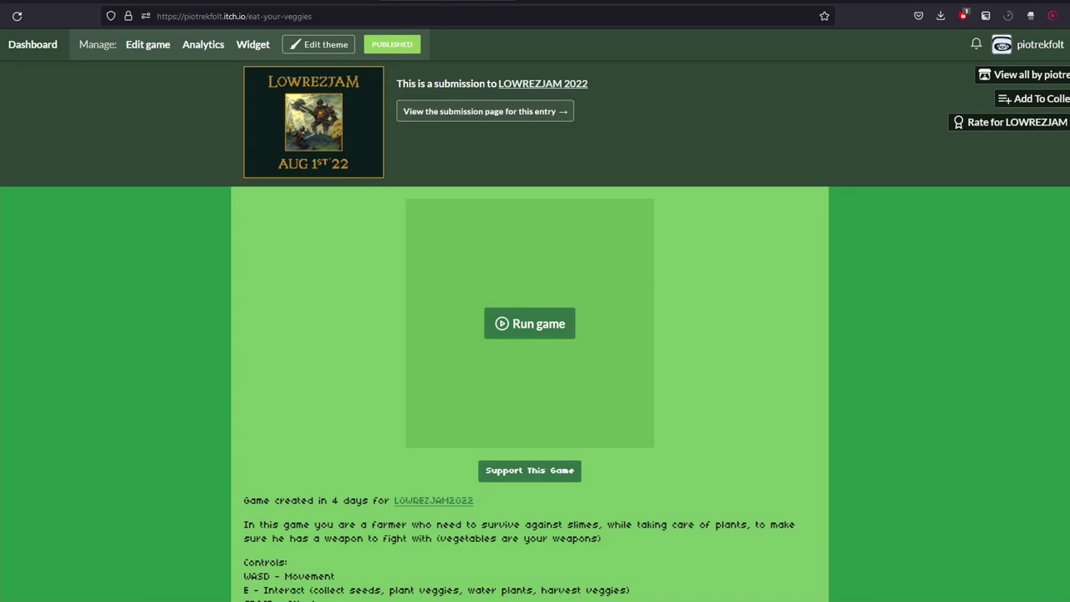
scroll(535, 334, down, 2)
scroll(535, 335, up, 2)
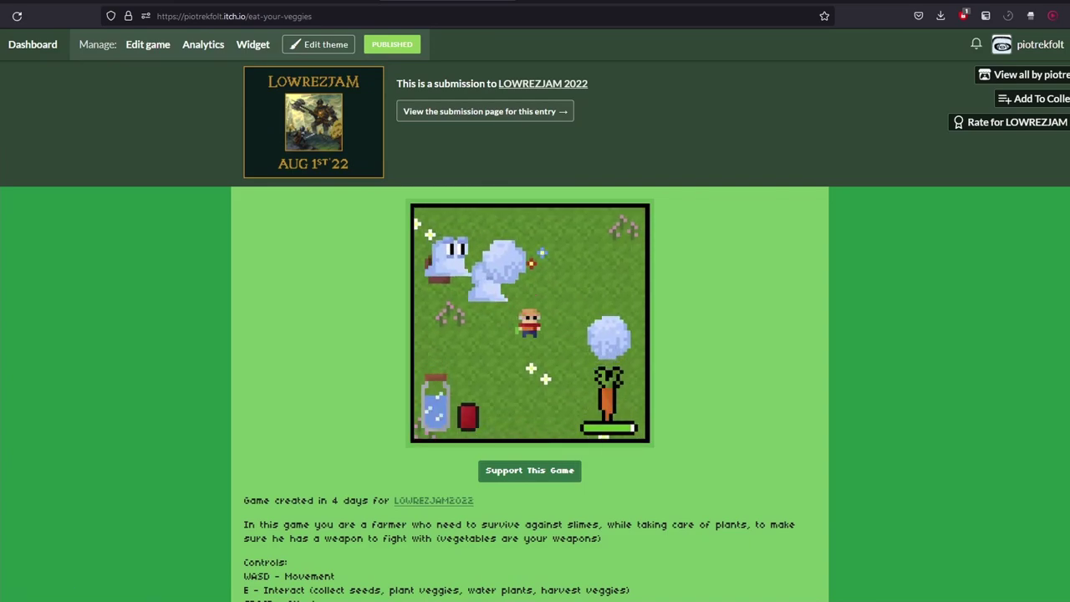
Step: Play-test the published game by moving the carrot-wielding farmer around the large slimes
key(d)
key(w)
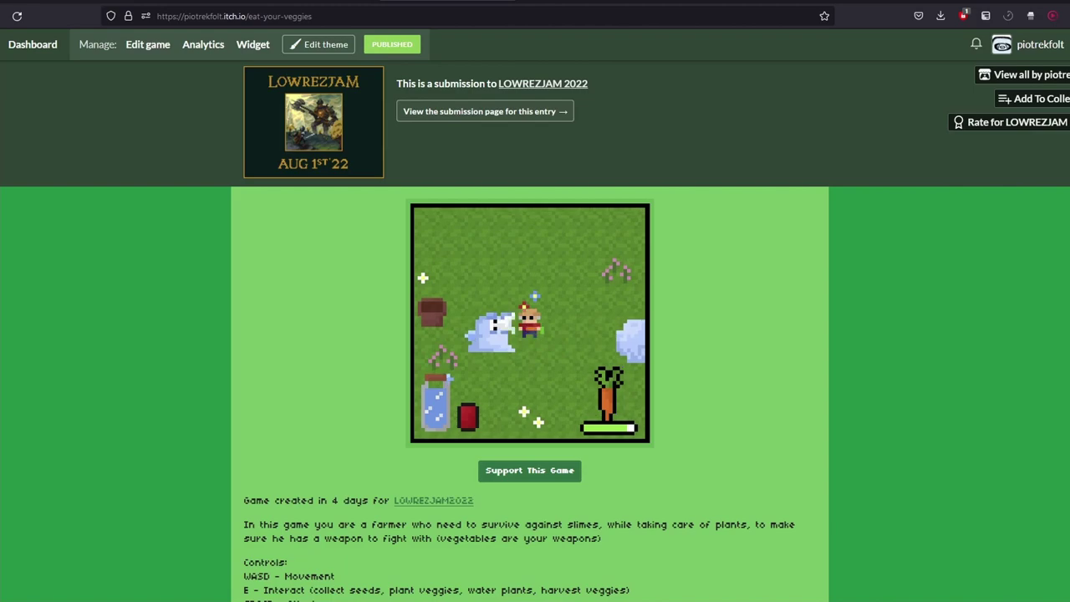
key(a)
key(s)
key(a)
key(s)
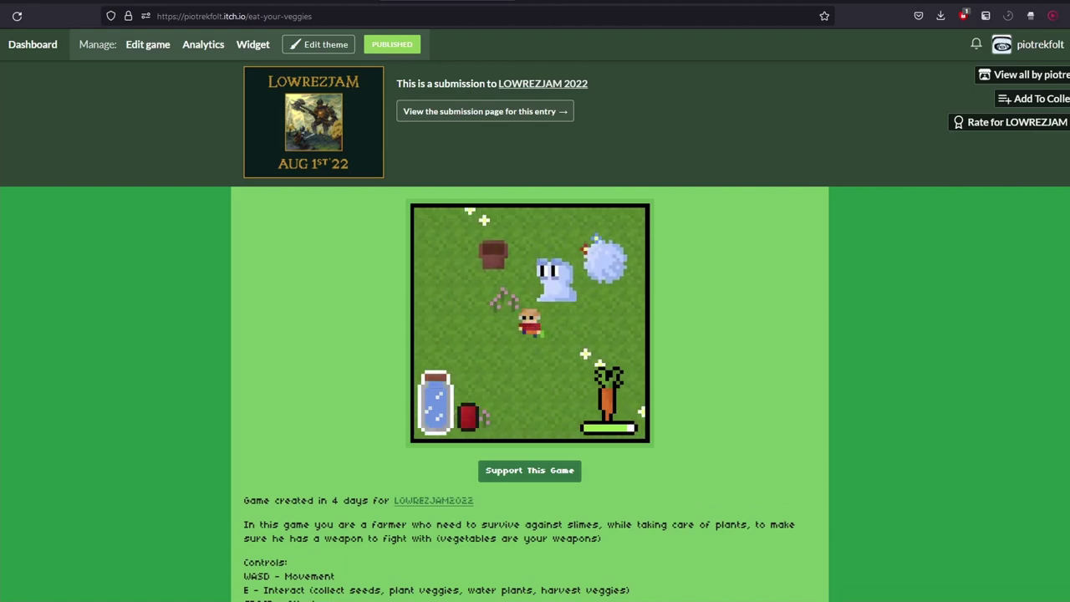
Step: Fight the large slime beside the flowerpot with the carrot, then walk the farmer down along the fence
key(w)
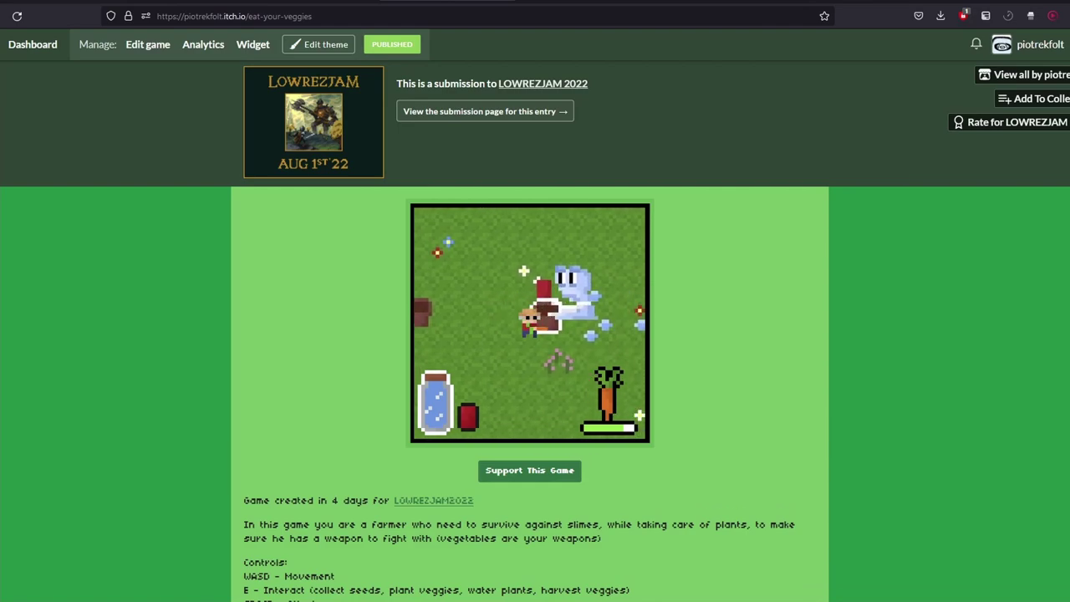
key(d)
key(w)
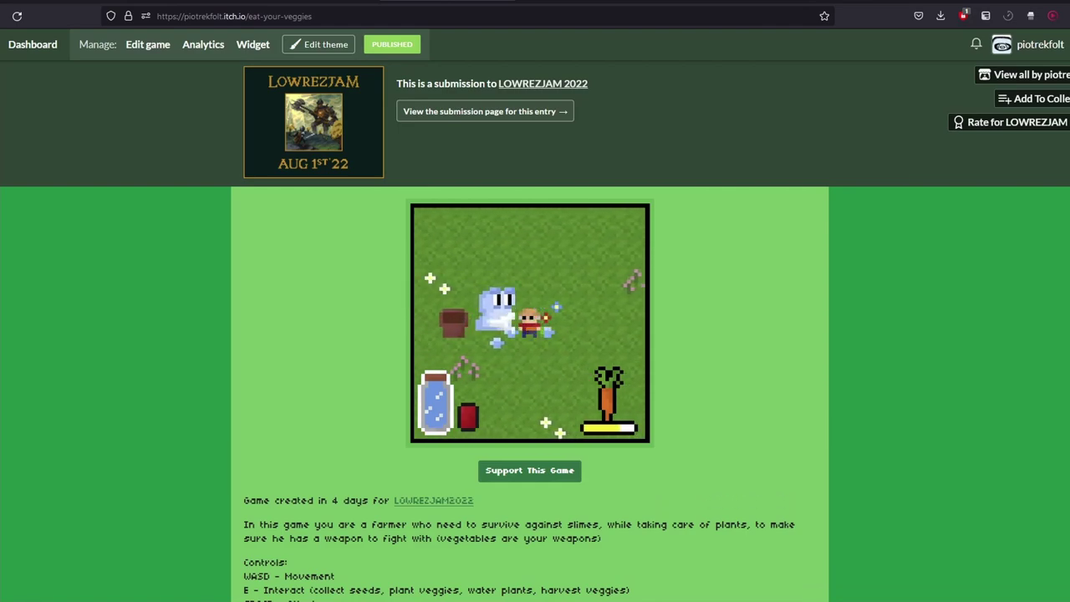
key(s)
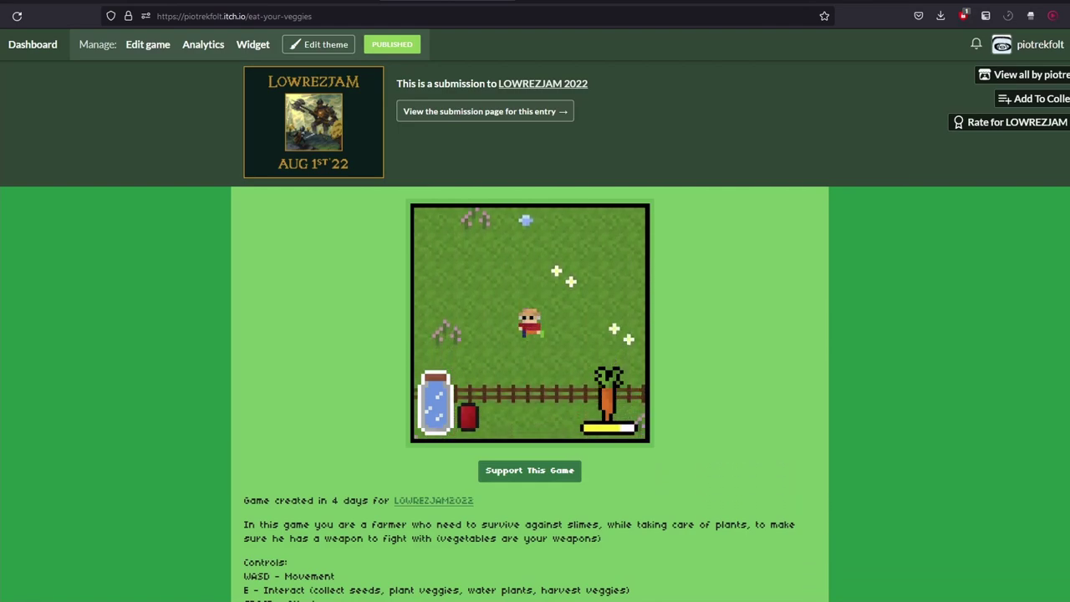
key(a)
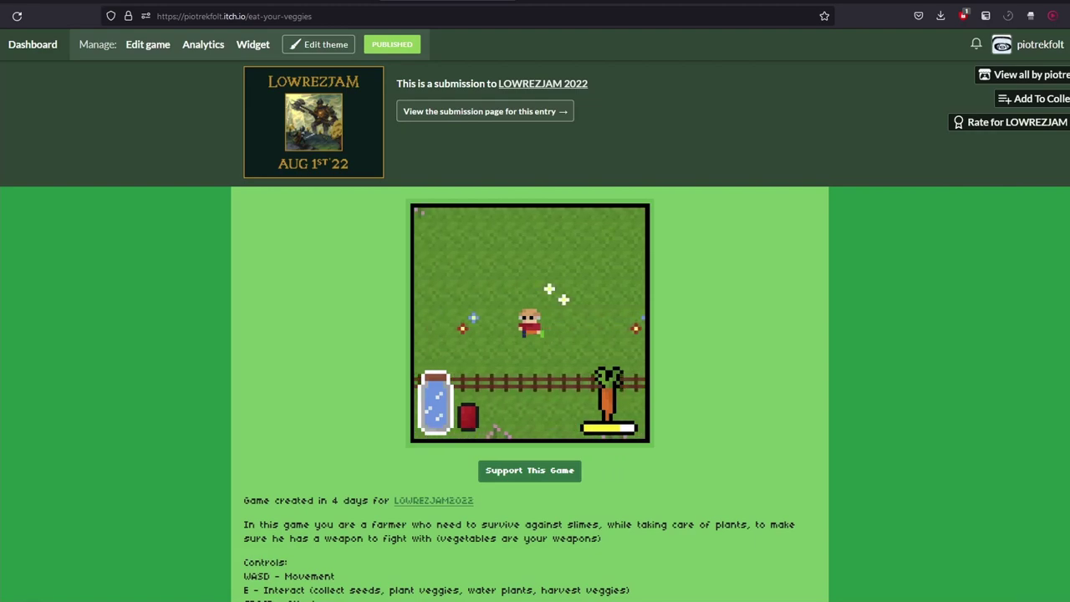